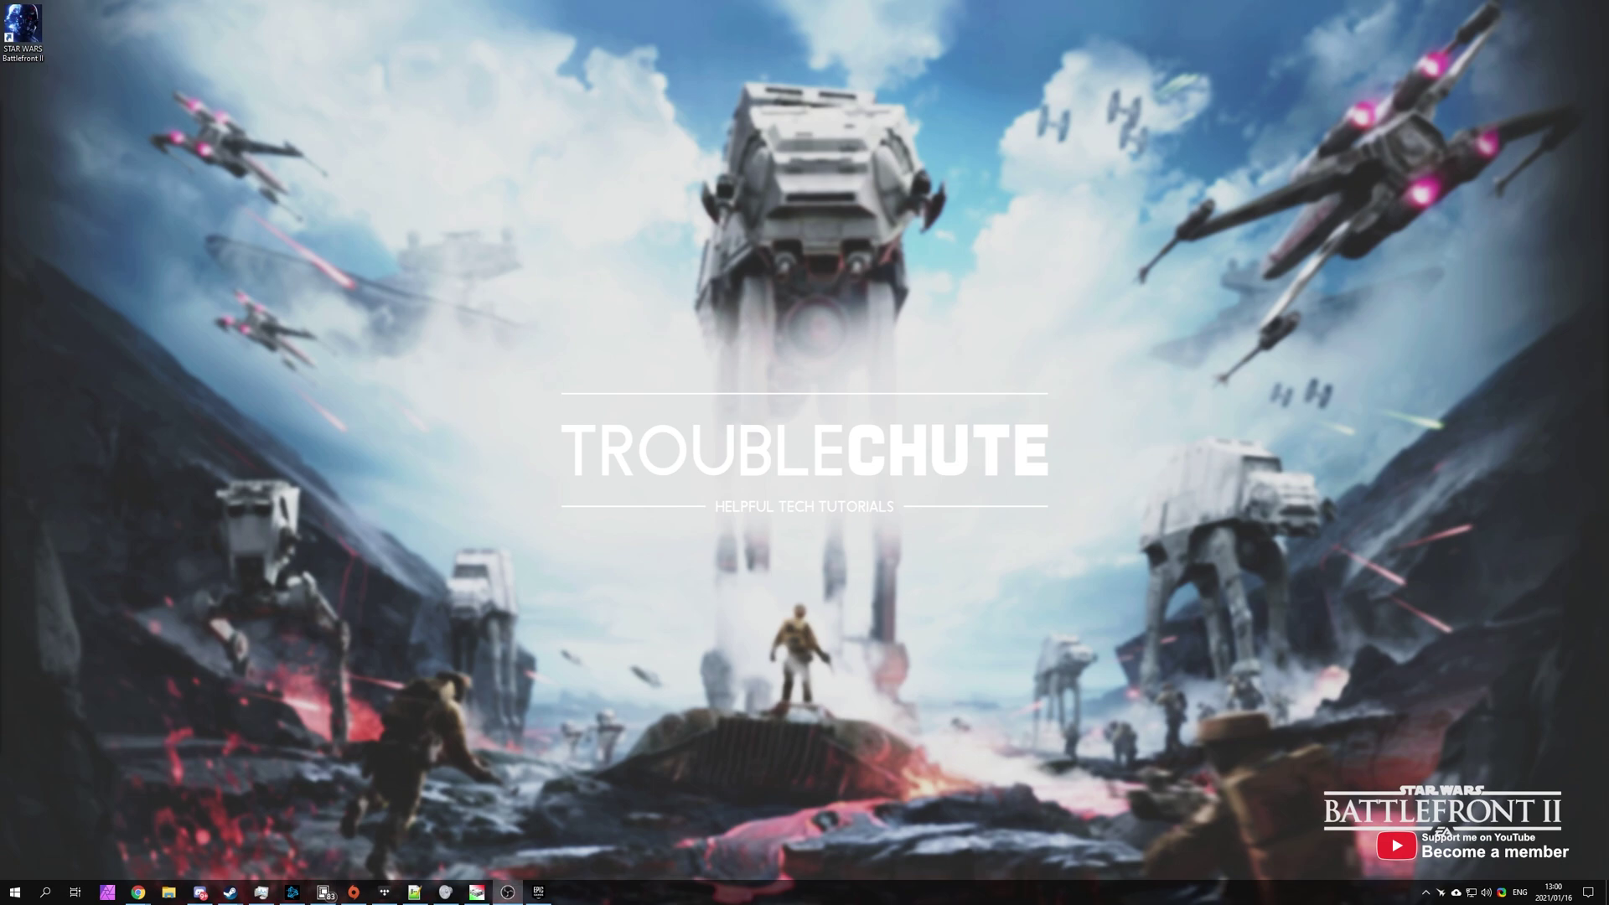
- Launch Star Wars Battlefront II from its desktop shortcut and nudge the Origin window into place
{"action": "double_click", "coordinate": [34, 33]}
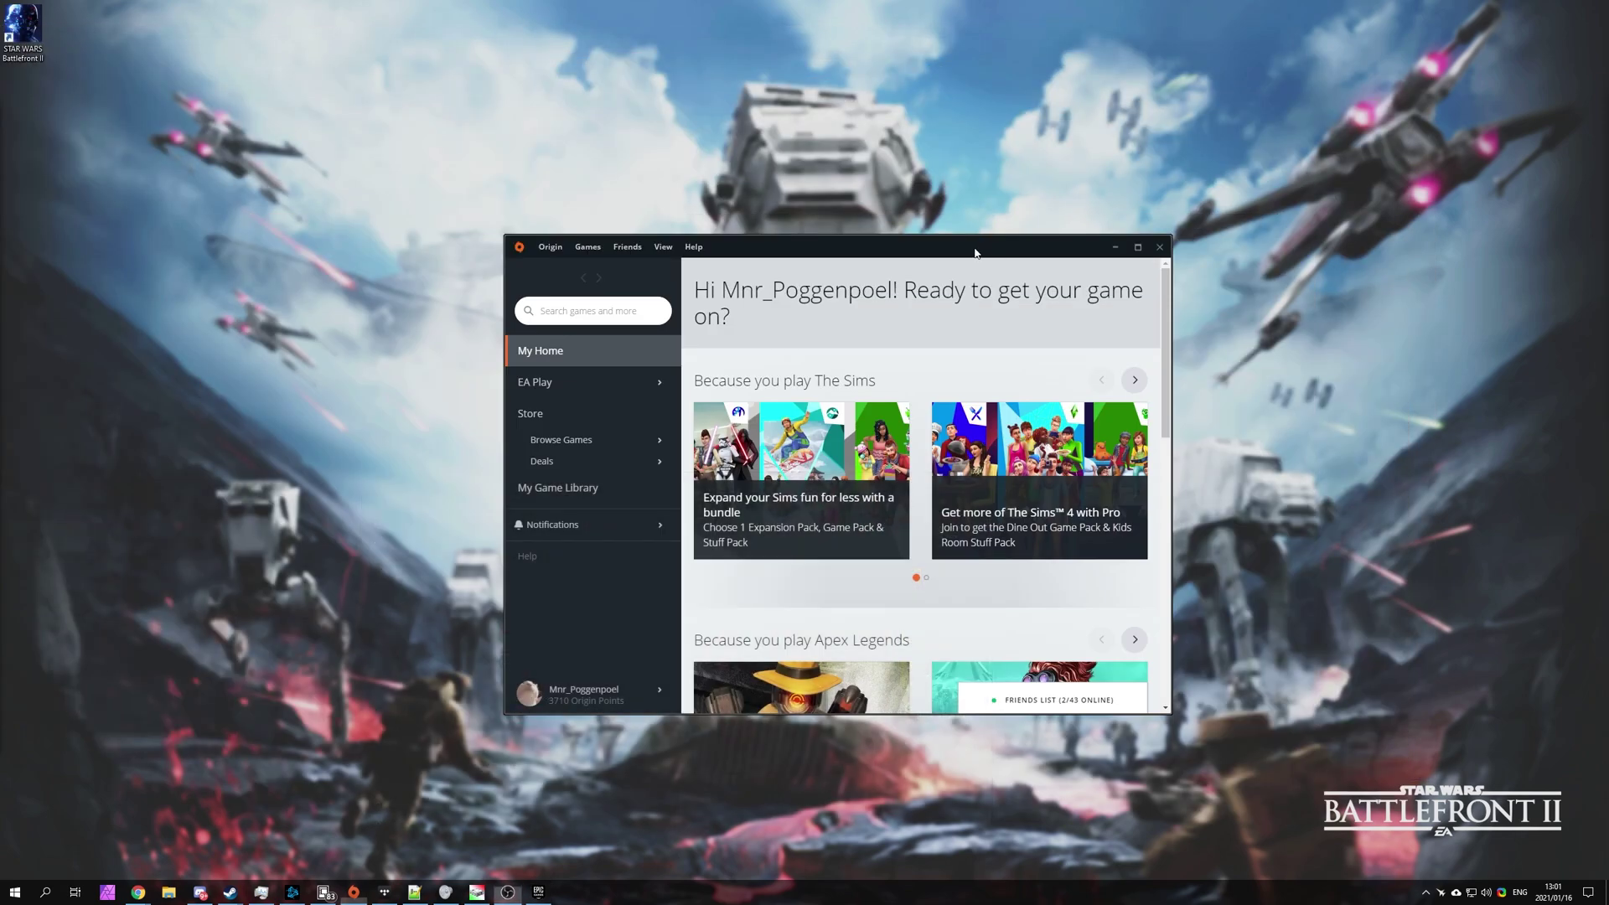
{"action": "left_click_drag", "start_coordinate": [975, 252], "coordinate": [947, 235]}
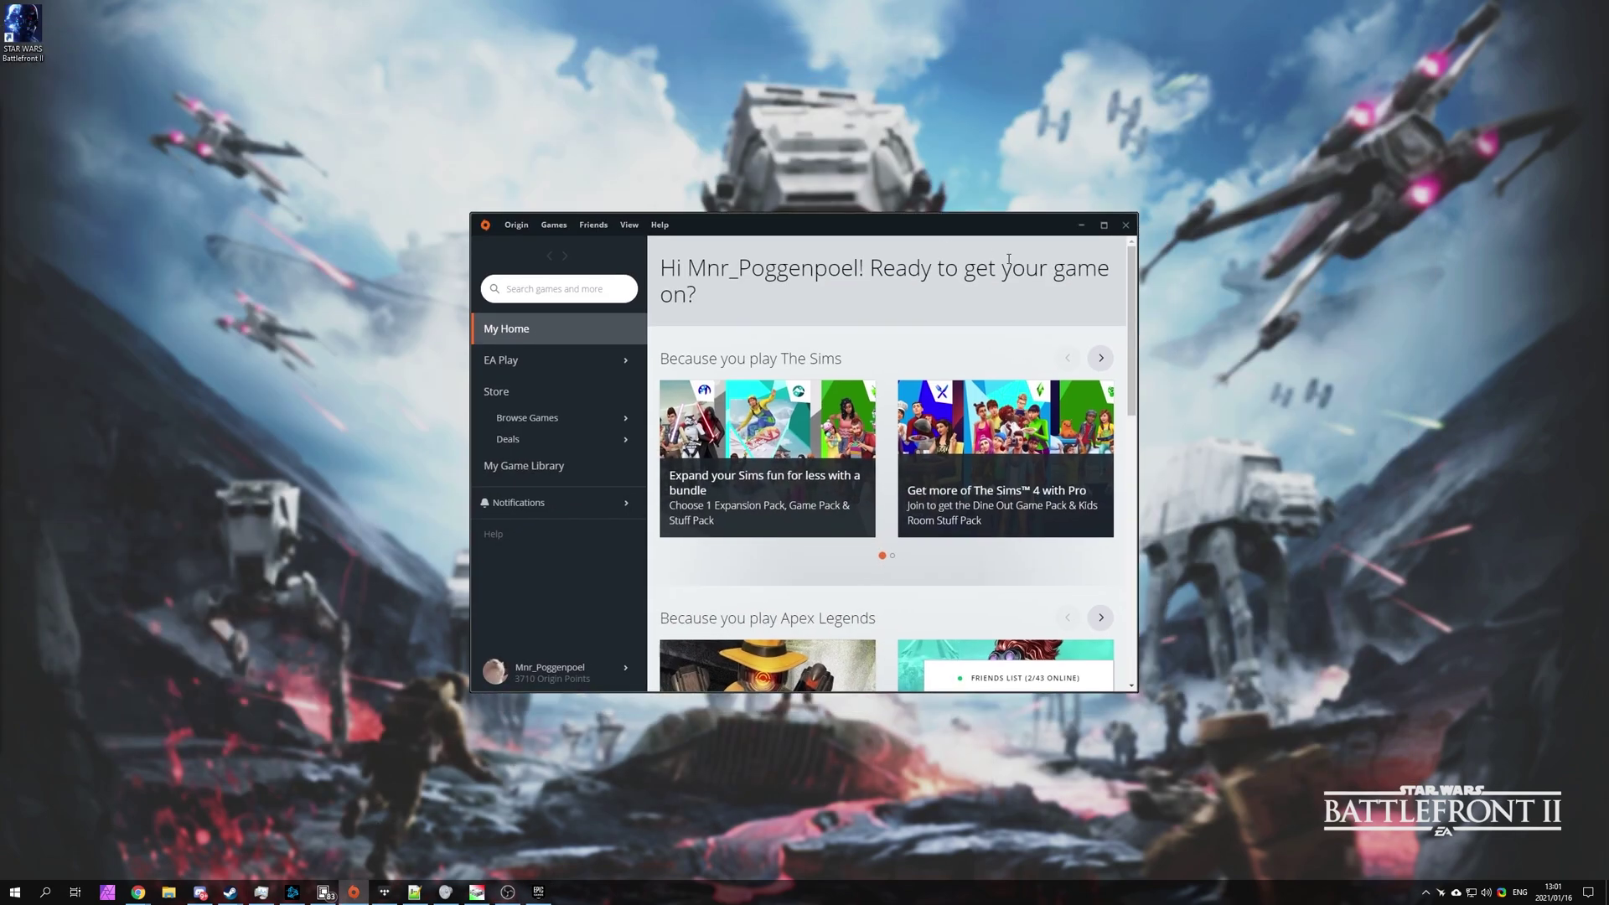
- Minimize the Origin client window to clear the desktop
{"action": "left_click", "coordinate": [1083, 228]}
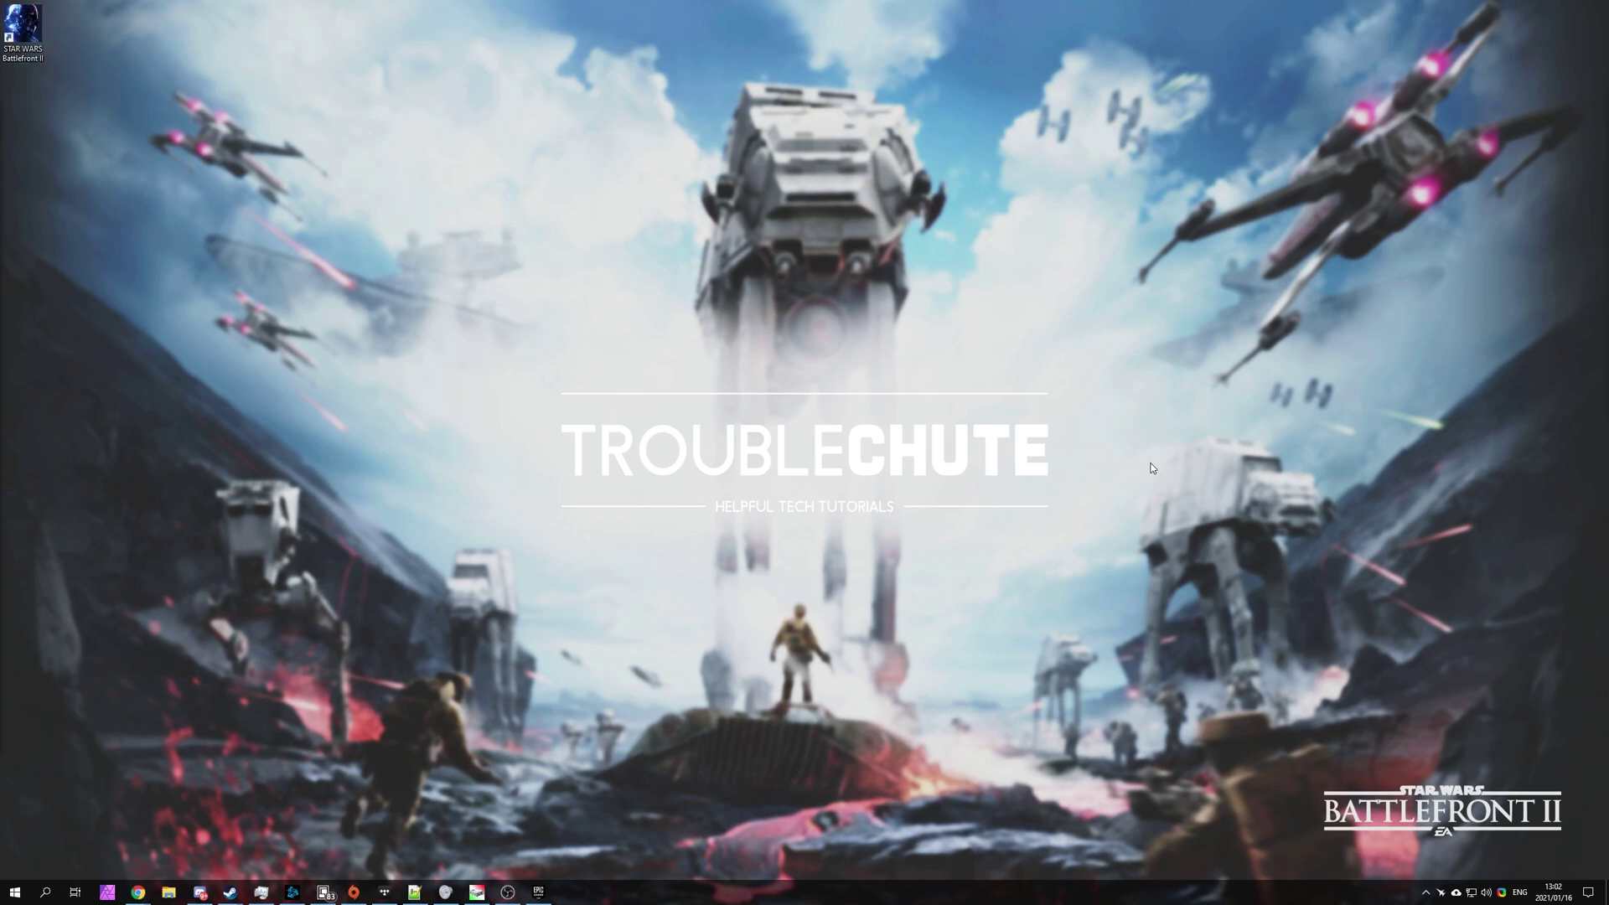
- Browse in File Explorer to Documents\STAR WARS Battlefront II\settings
{"action": "key", "text": "super+e"}
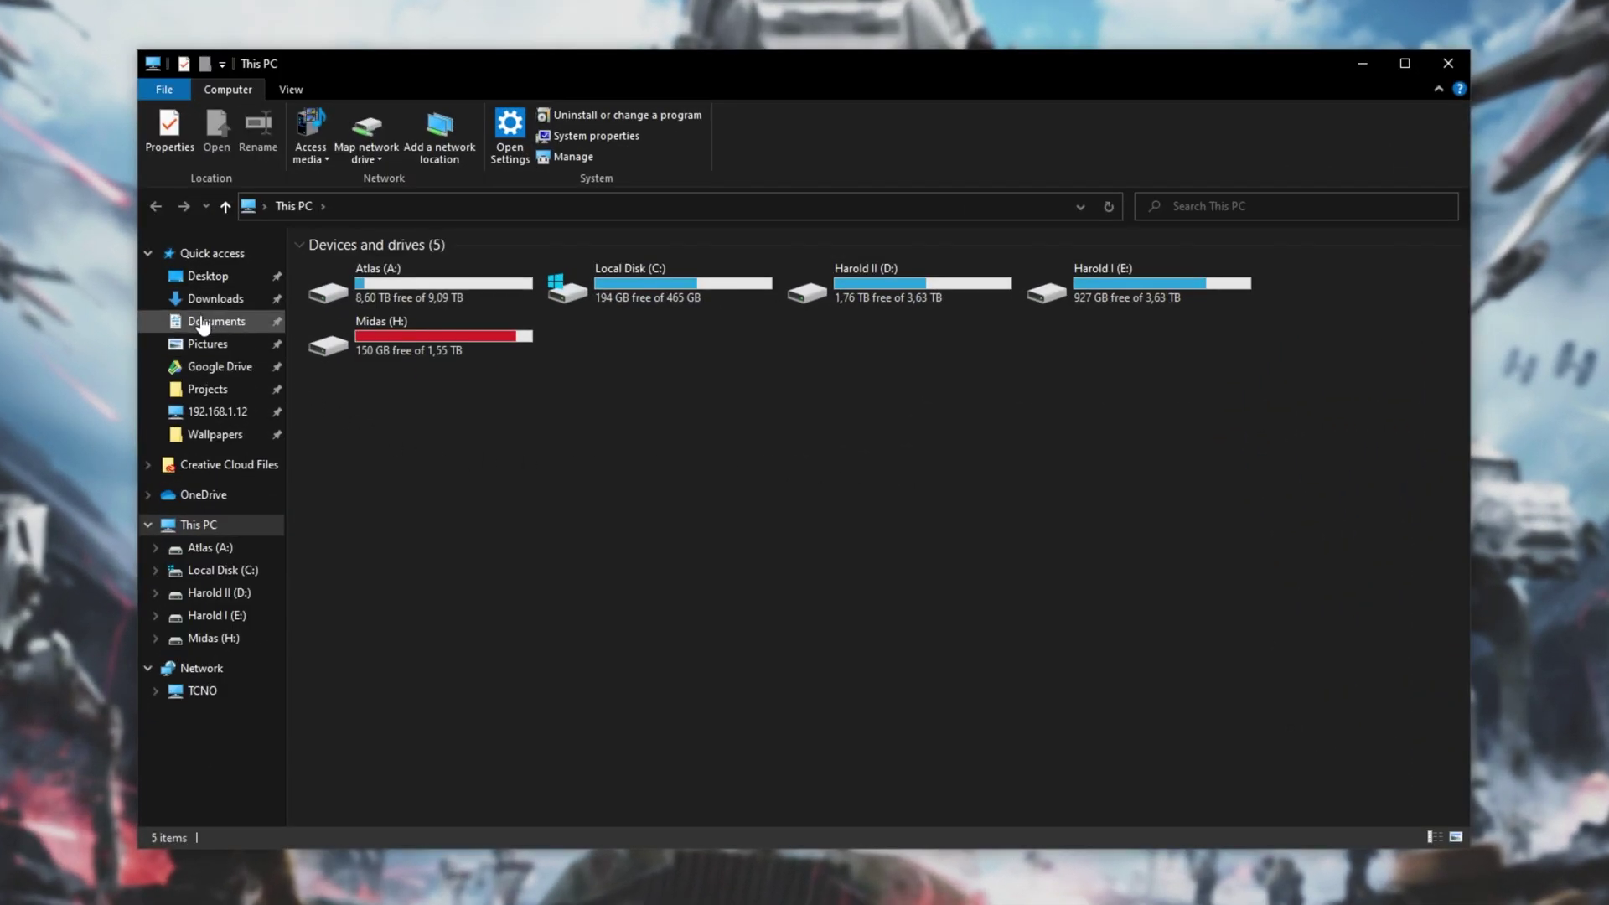
{"action": "left_click", "coordinate": [203, 325]}
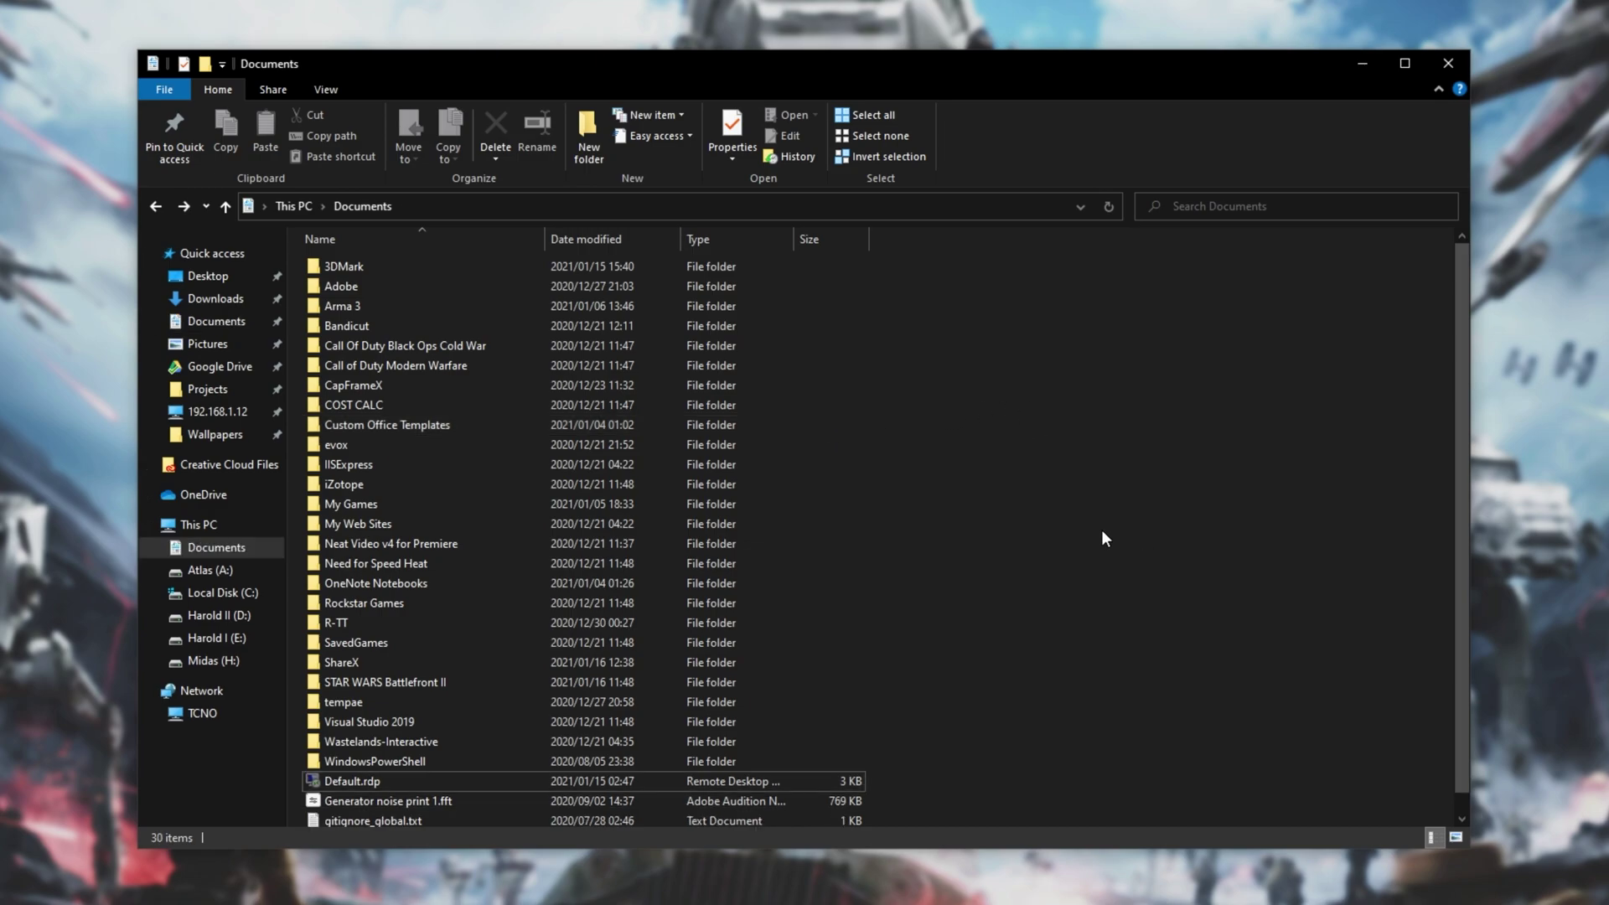
{"action": "double_click", "coordinate": [466, 681]}
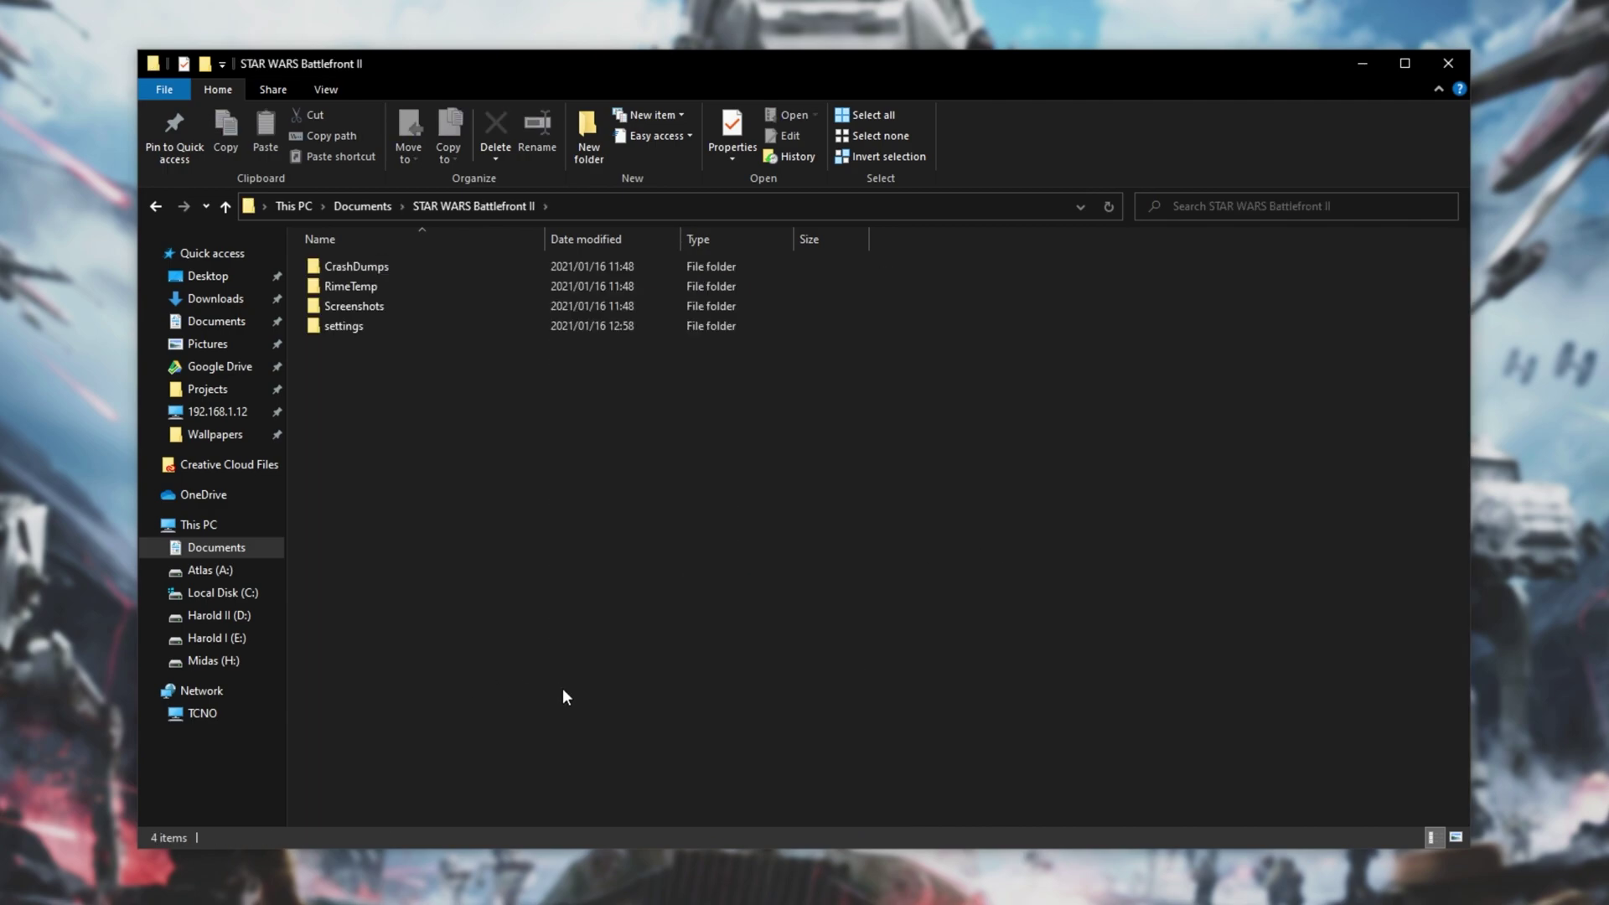
{"action": "double_click", "coordinate": [413, 327]}
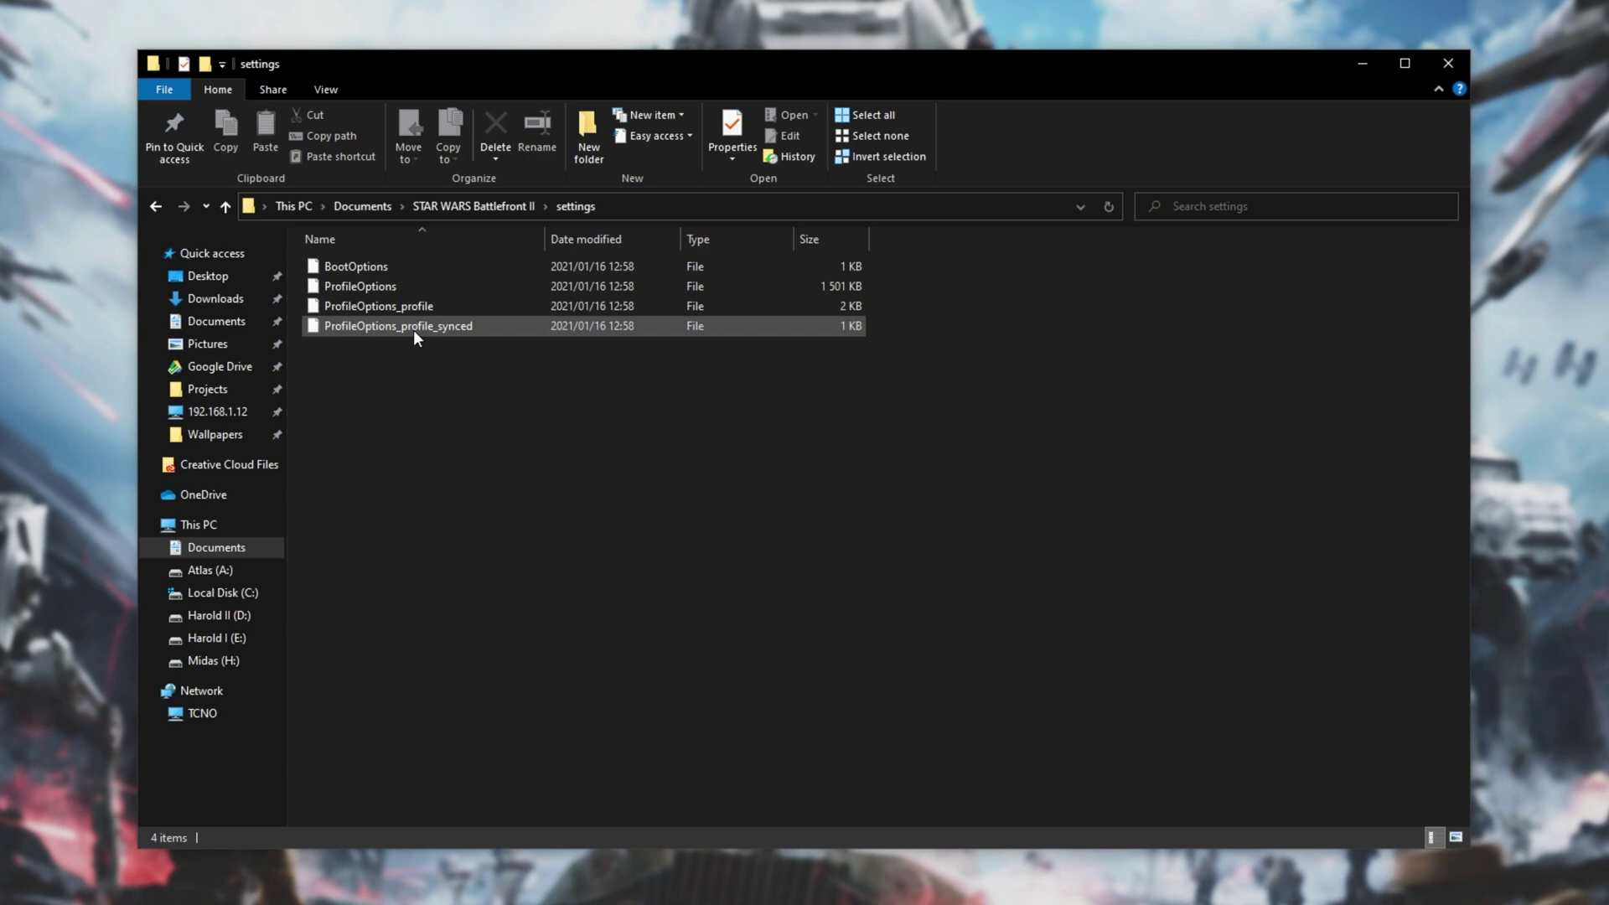
- Open BootOptions with Notepad and move its window up and right
{"action": "double_click", "coordinate": [409, 263]}
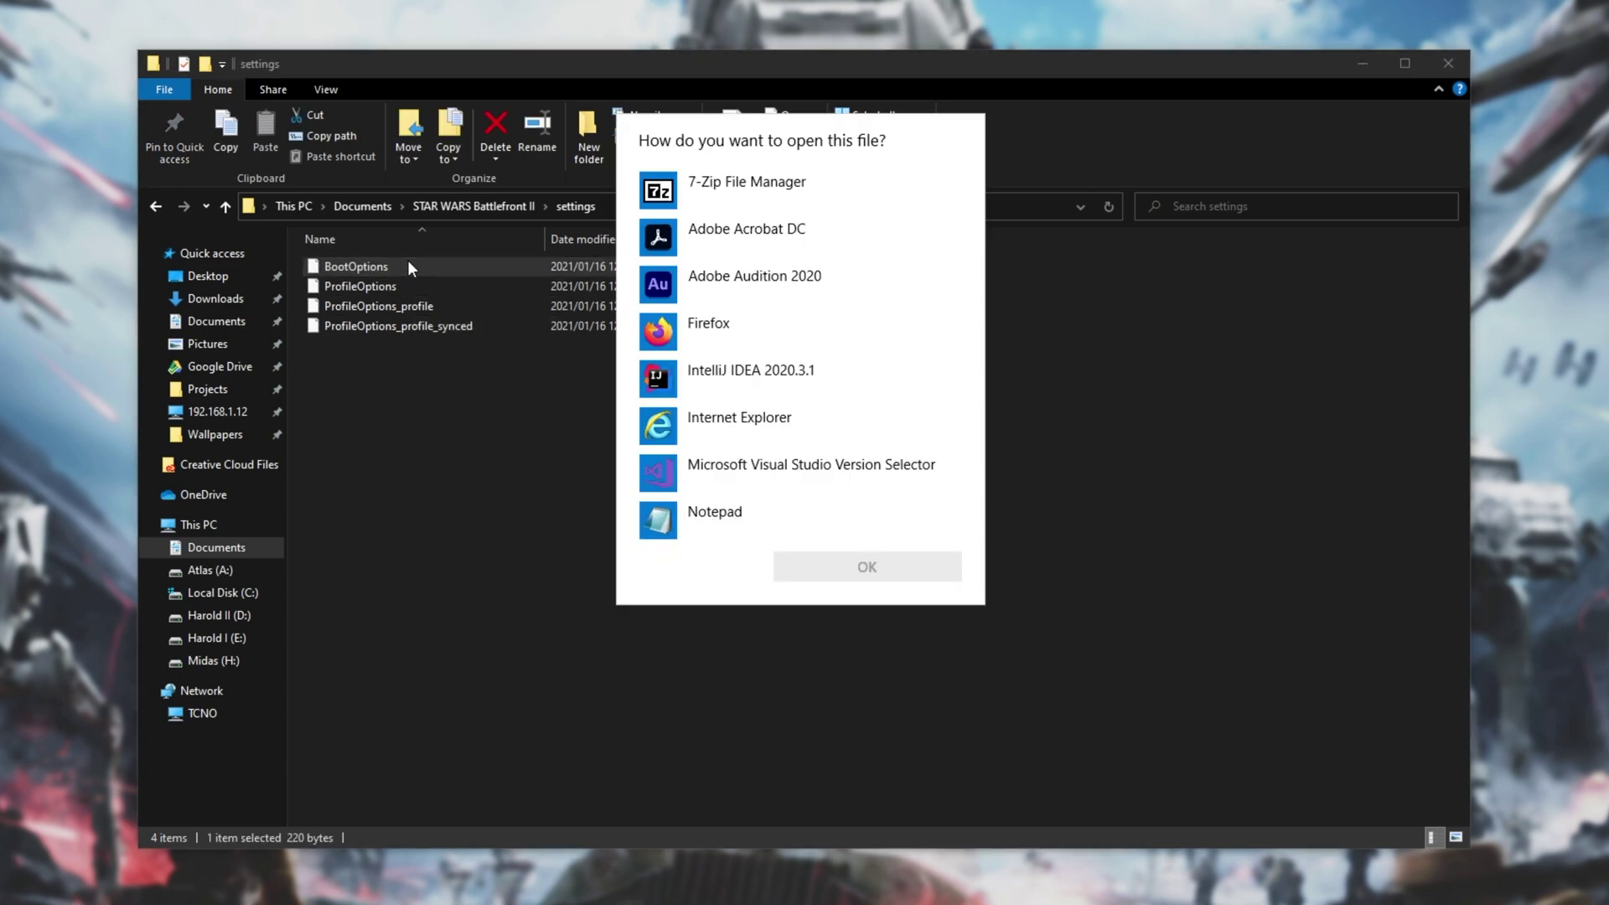
{"action": "double_click", "coordinate": [722, 511]}
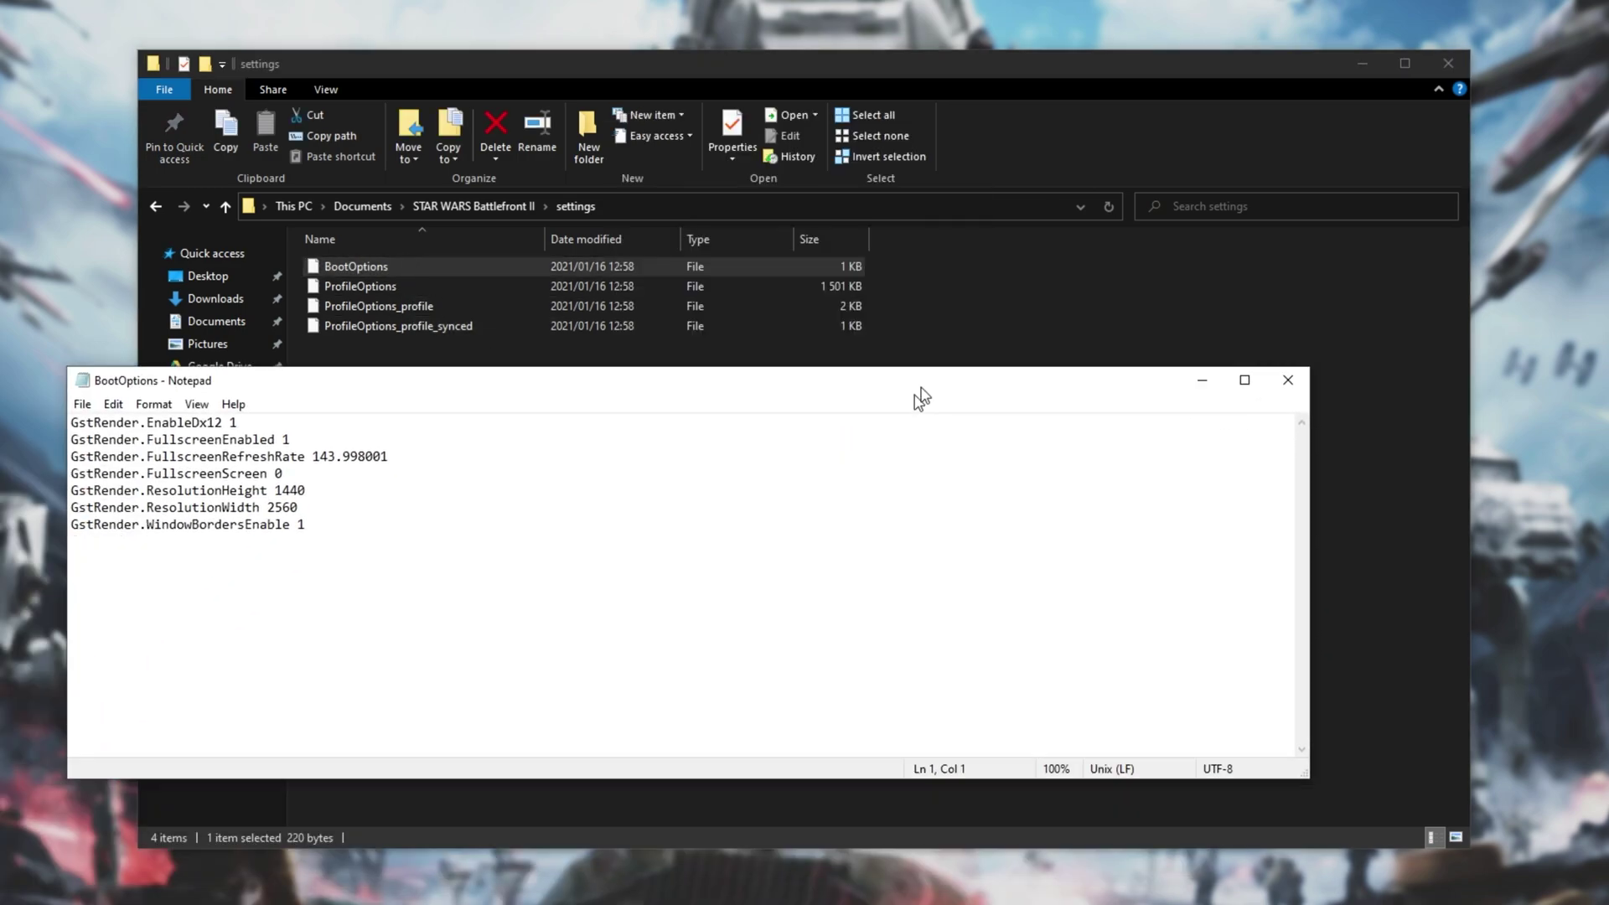
{"action": "left_click_drag", "start_coordinate": [921, 398], "coordinate": [967, 327]}
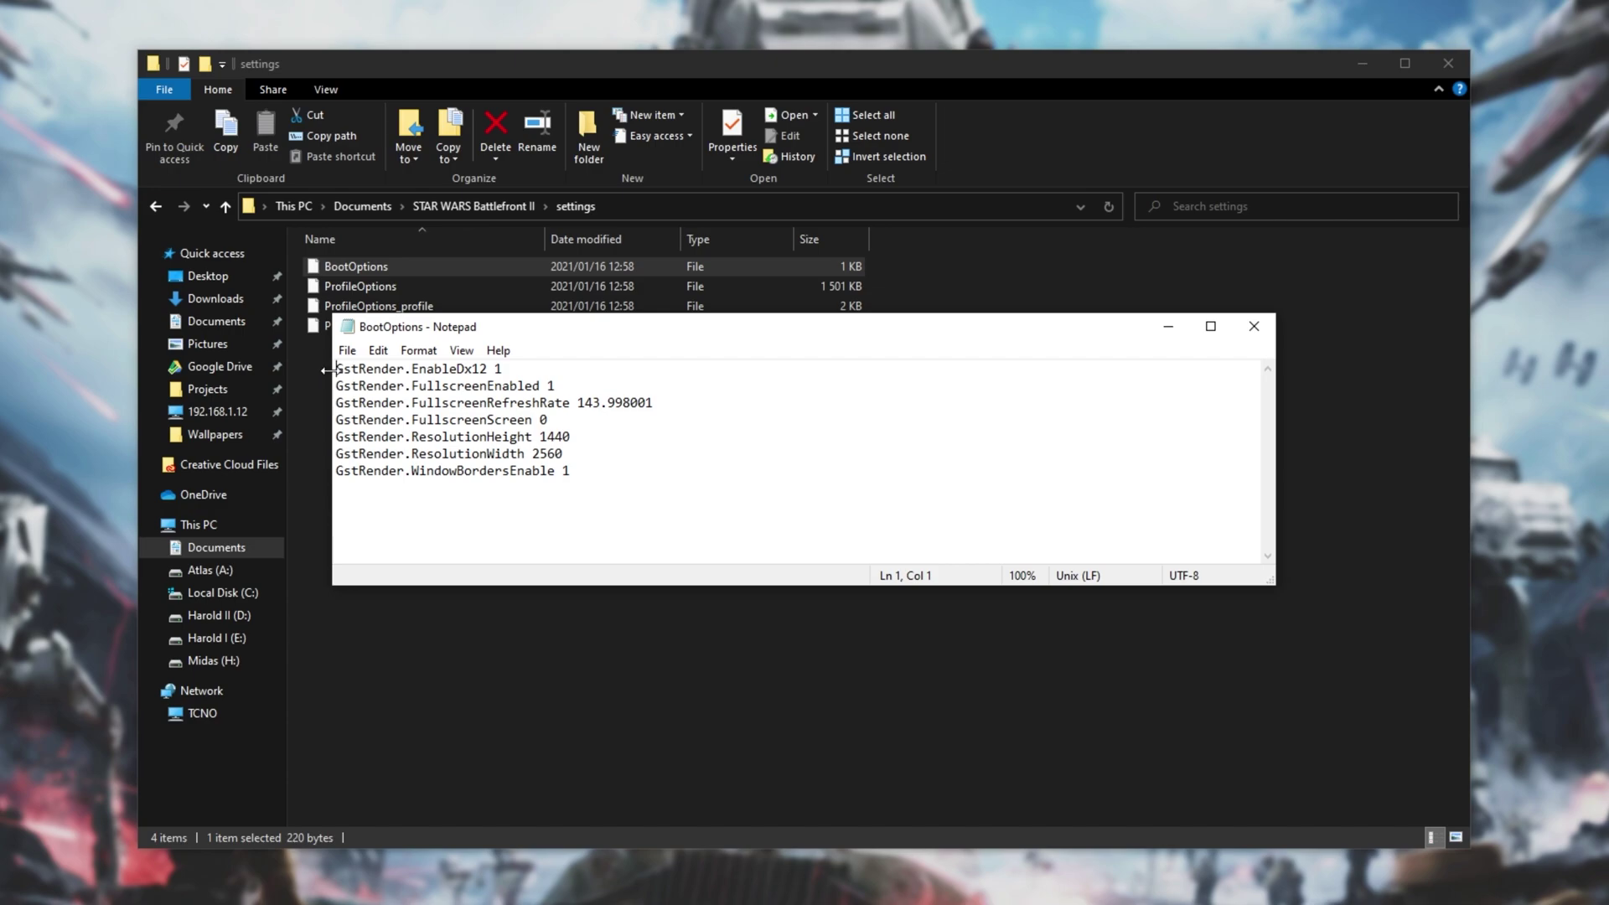
- Change the EnableDx12 value to 0 and save BootOptions
{"action": "left_click_drag", "start_coordinate": [336, 369], "coordinate": [496, 369]}
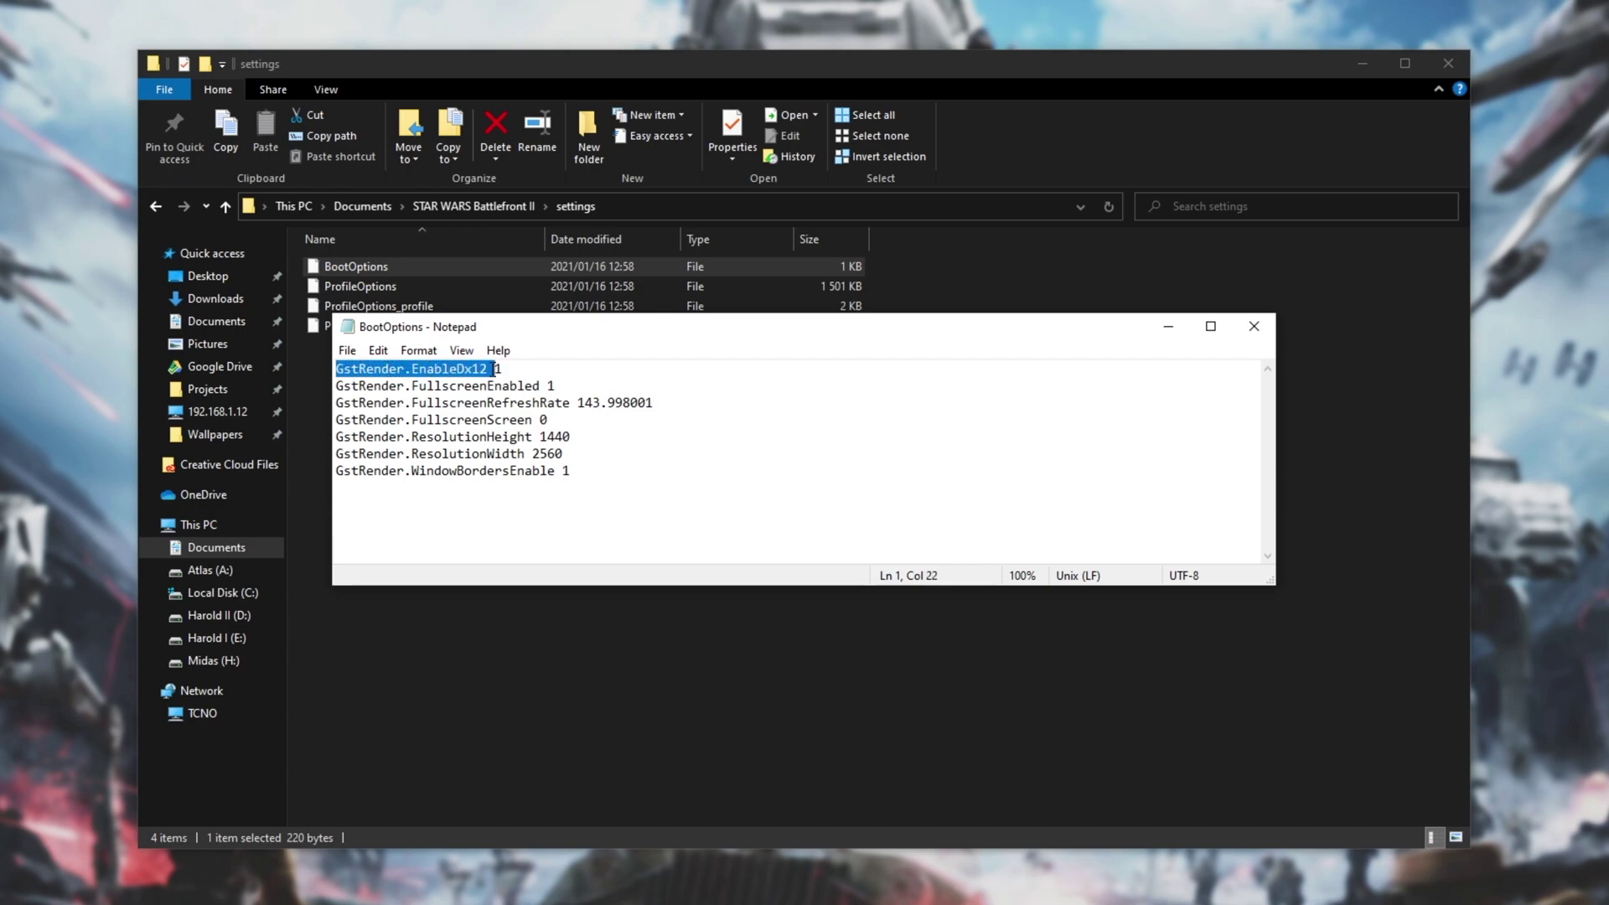
{"action": "left_click", "coordinate": [500, 370]}
{"action": "key", "text": "BackSpace"}
{"action": "type", "text": "0"}
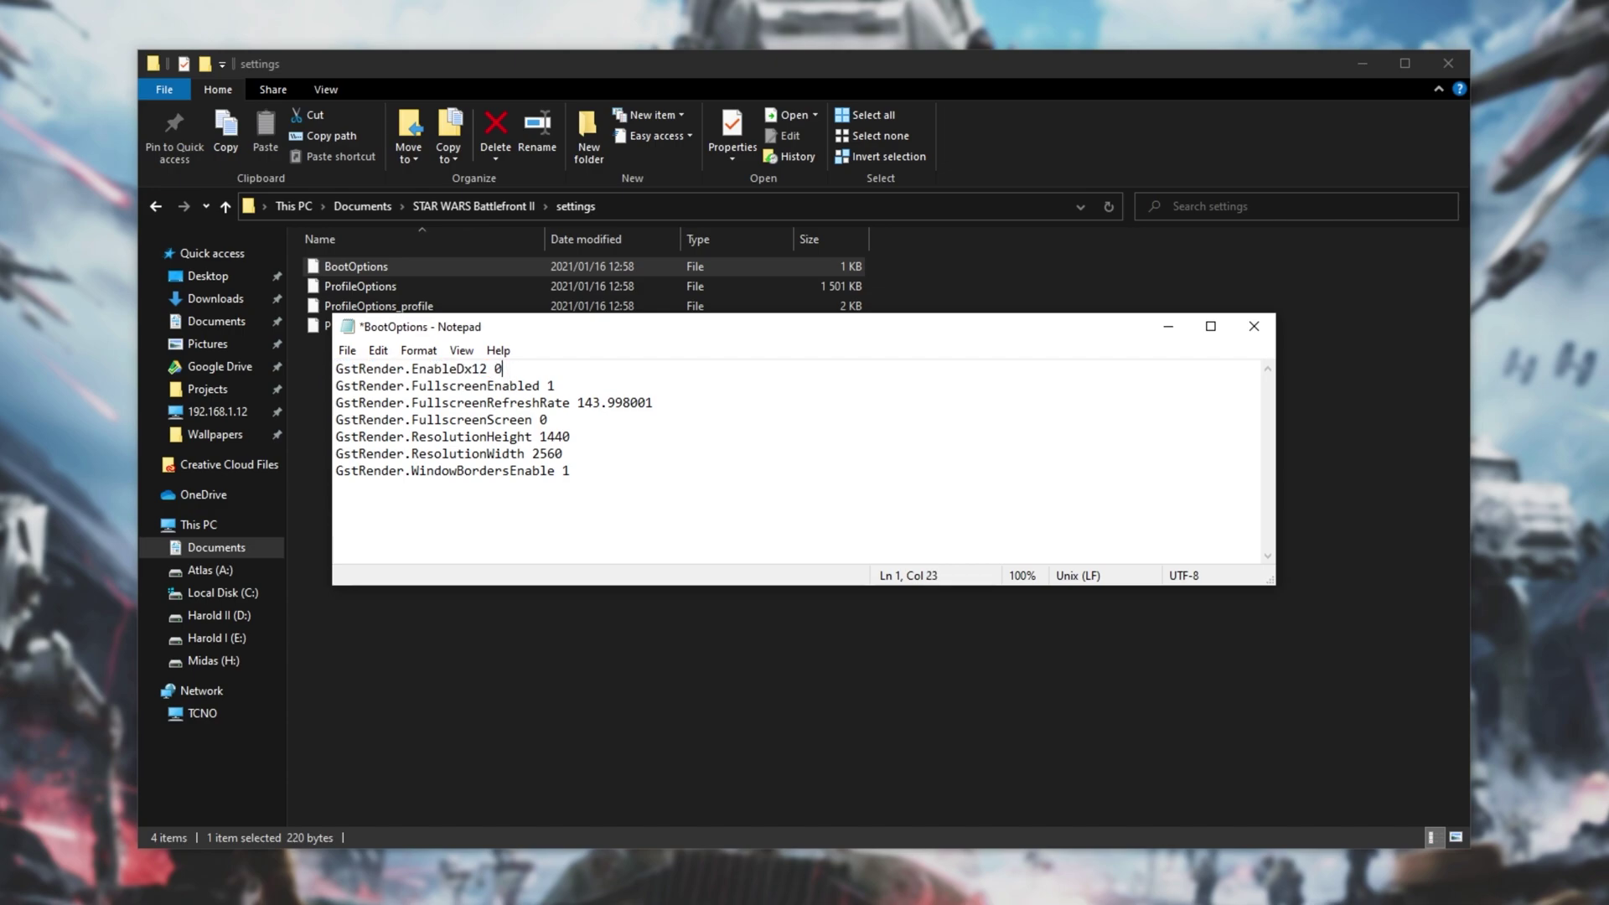
{"action": "key", "text": "ctrl+s"}
- Highlight the FullscreenEnabled, WindowBordersEnable and resolution lines to review them
{"action": "left_click_drag", "start_coordinate": [410, 386], "coordinate": [493, 386]}
{"action": "left_click_drag", "start_coordinate": [411, 471], "coordinate": [482, 470]}
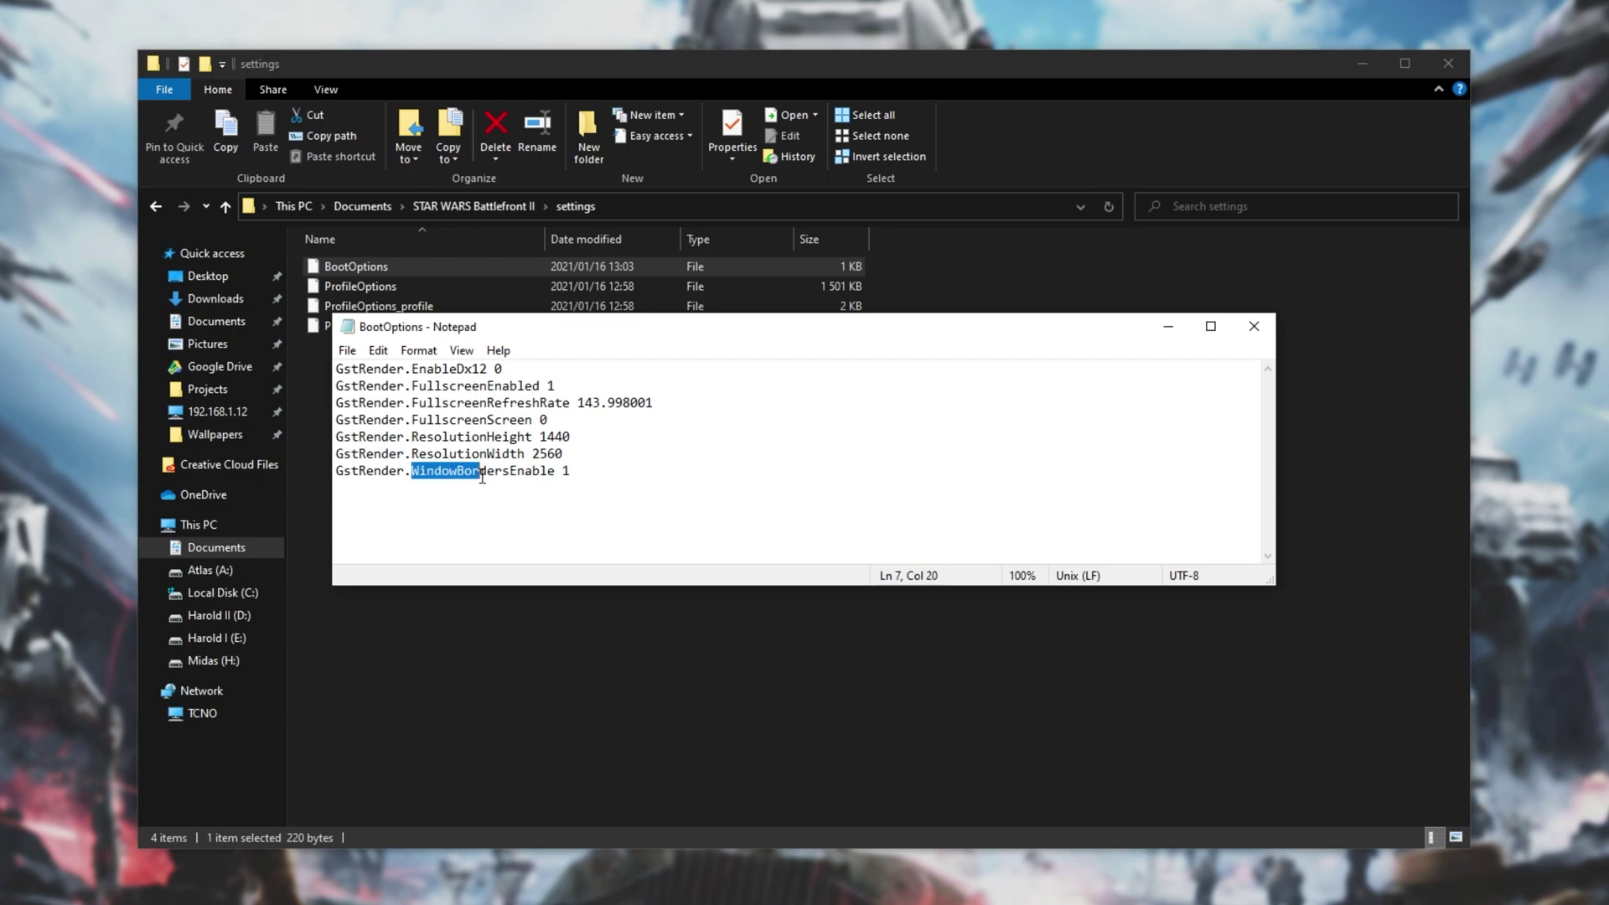
{"action": "left_click_drag", "start_coordinate": [600, 453], "coordinate": [258, 444]}
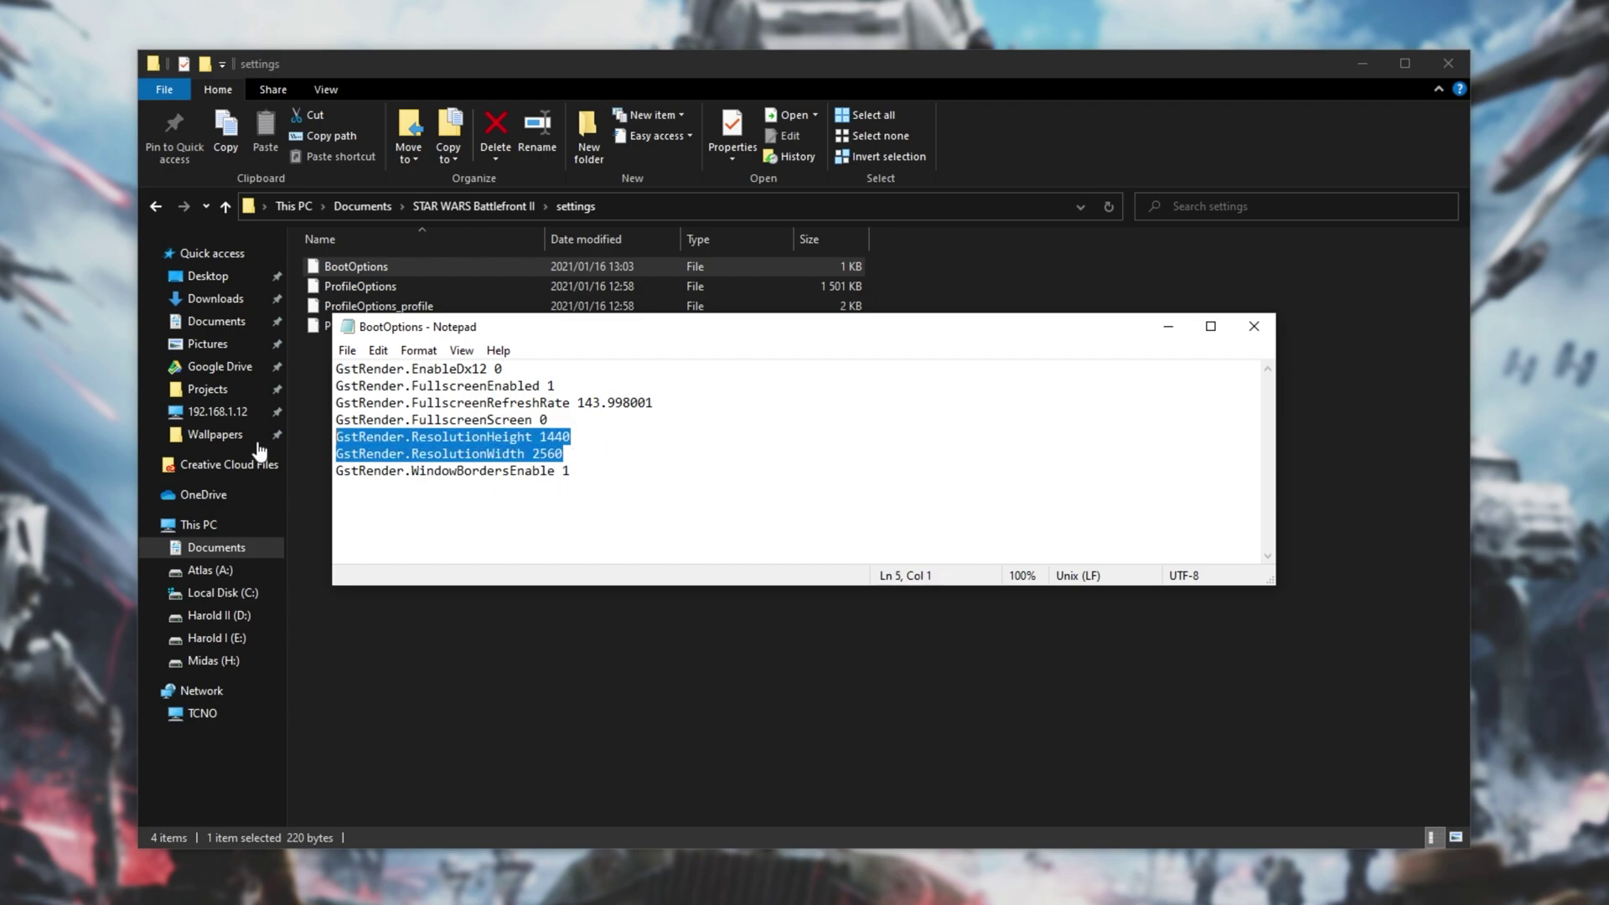
{"action": "left_click", "coordinate": [818, 536]}
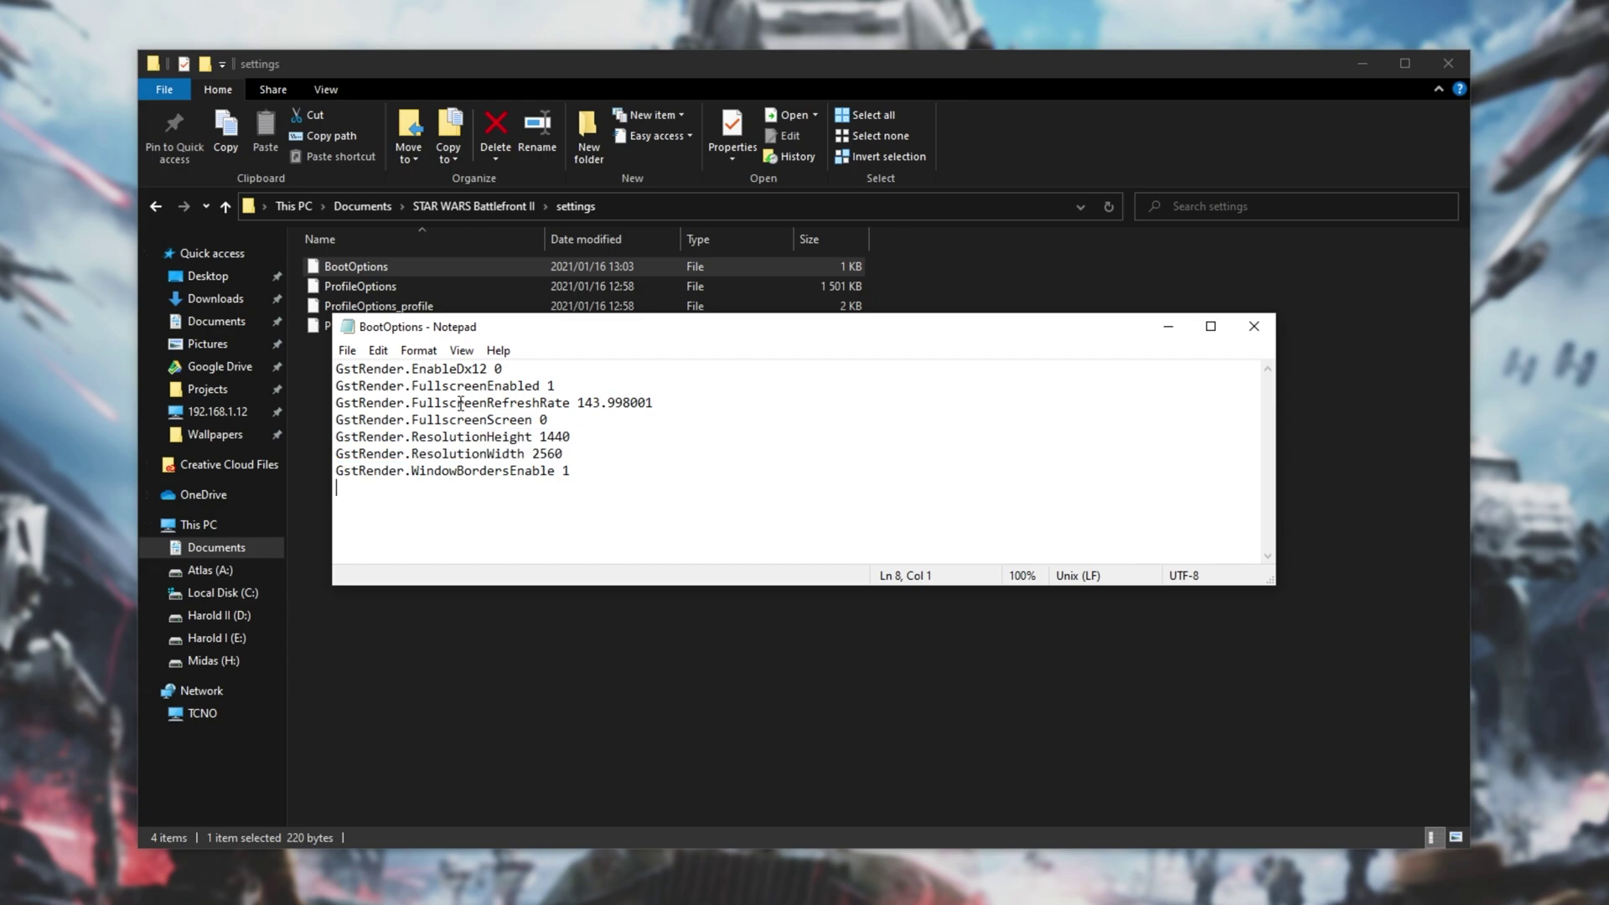
{"action": "left_click_drag", "start_coordinate": [412, 386], "coordinate": [546, 386]}
{"action": "left_click_drag", "start_coordinate": [601, 386], "coordinate": [301, 374]}
{"action": "triple_click", "coordinate": [467, 476]}
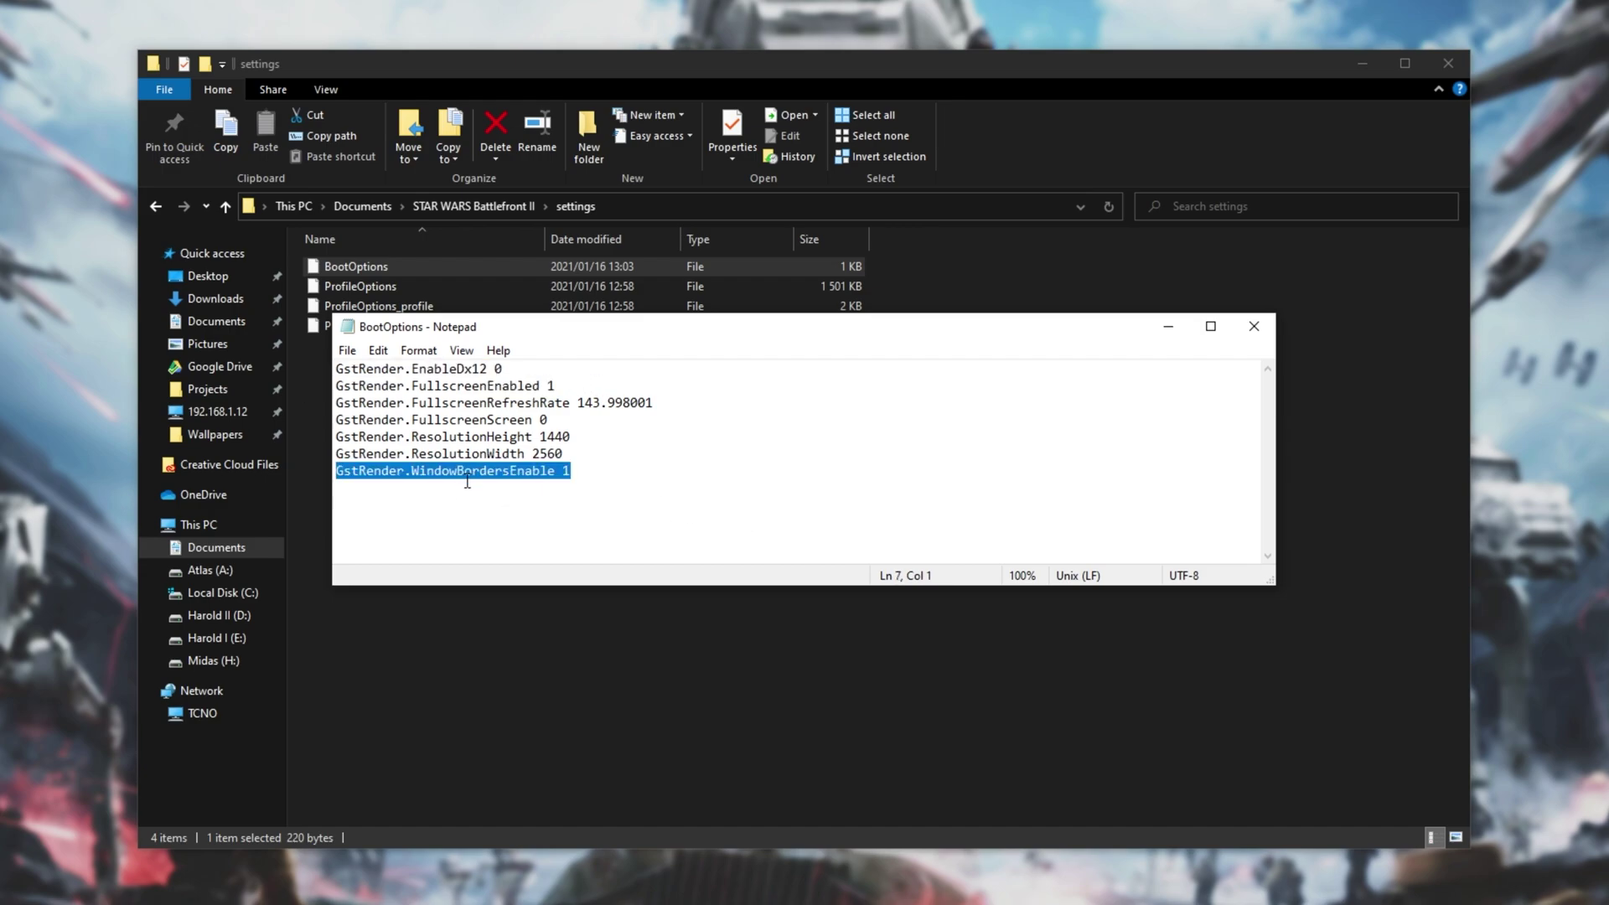
{"action": "left_click_drag", "start_coordinate": [584, 460], "coordinate": [317, 440]}
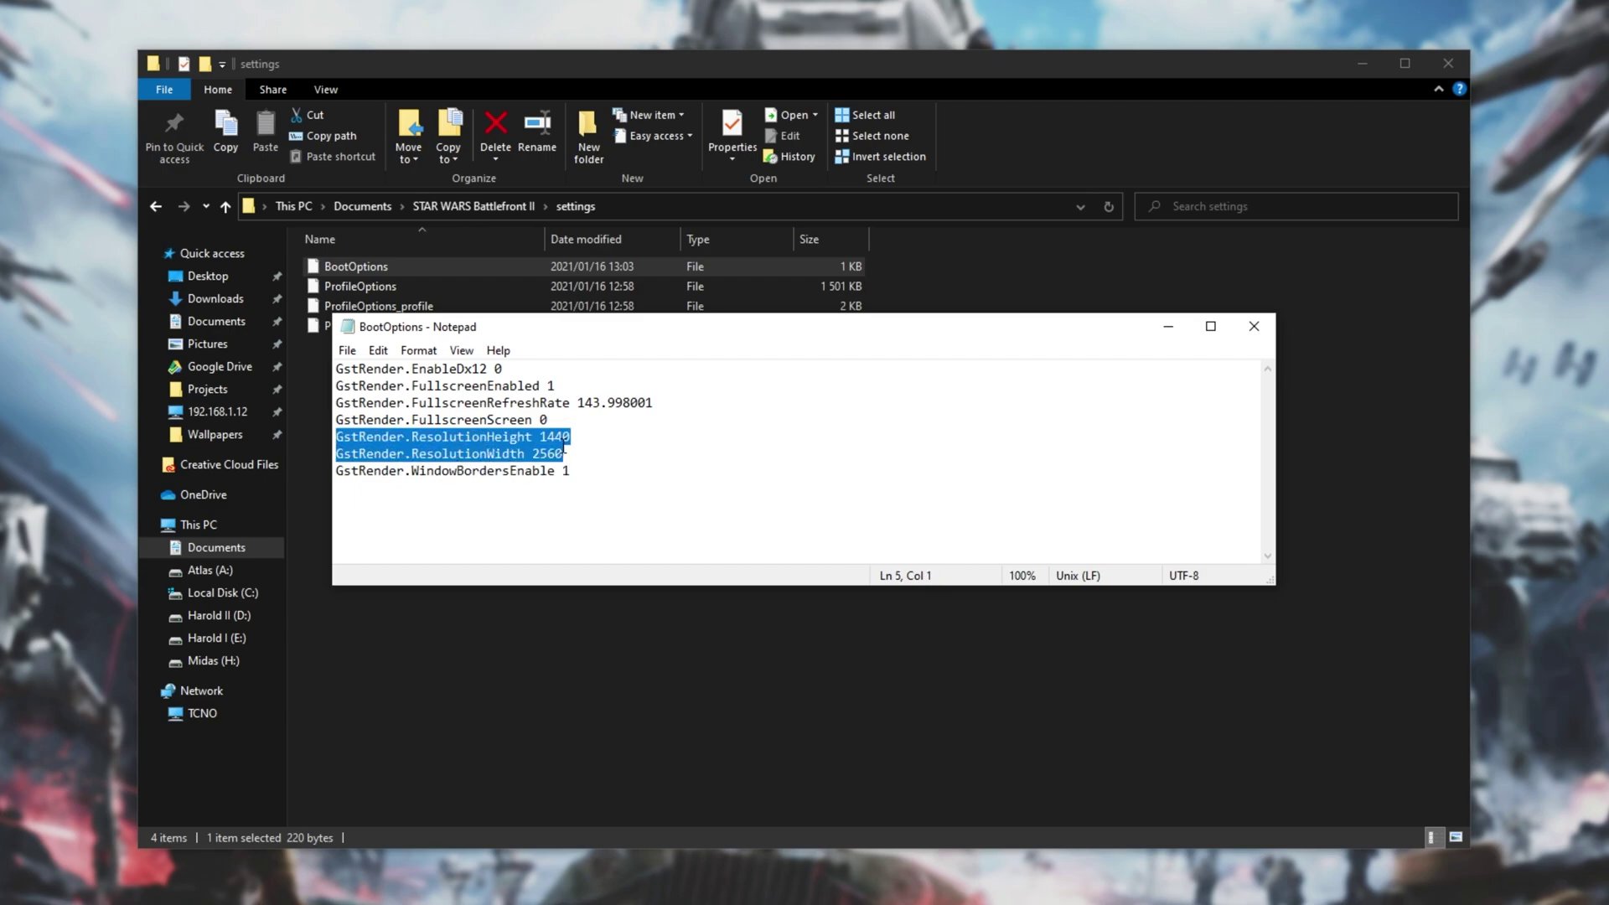
- Replace the refresh rate 143.998001 with 144 and save the file
{"action": "triple_click", "coordinate": [689, 404]}
{"action": "triple_click", "coordinate": [697, 413]}
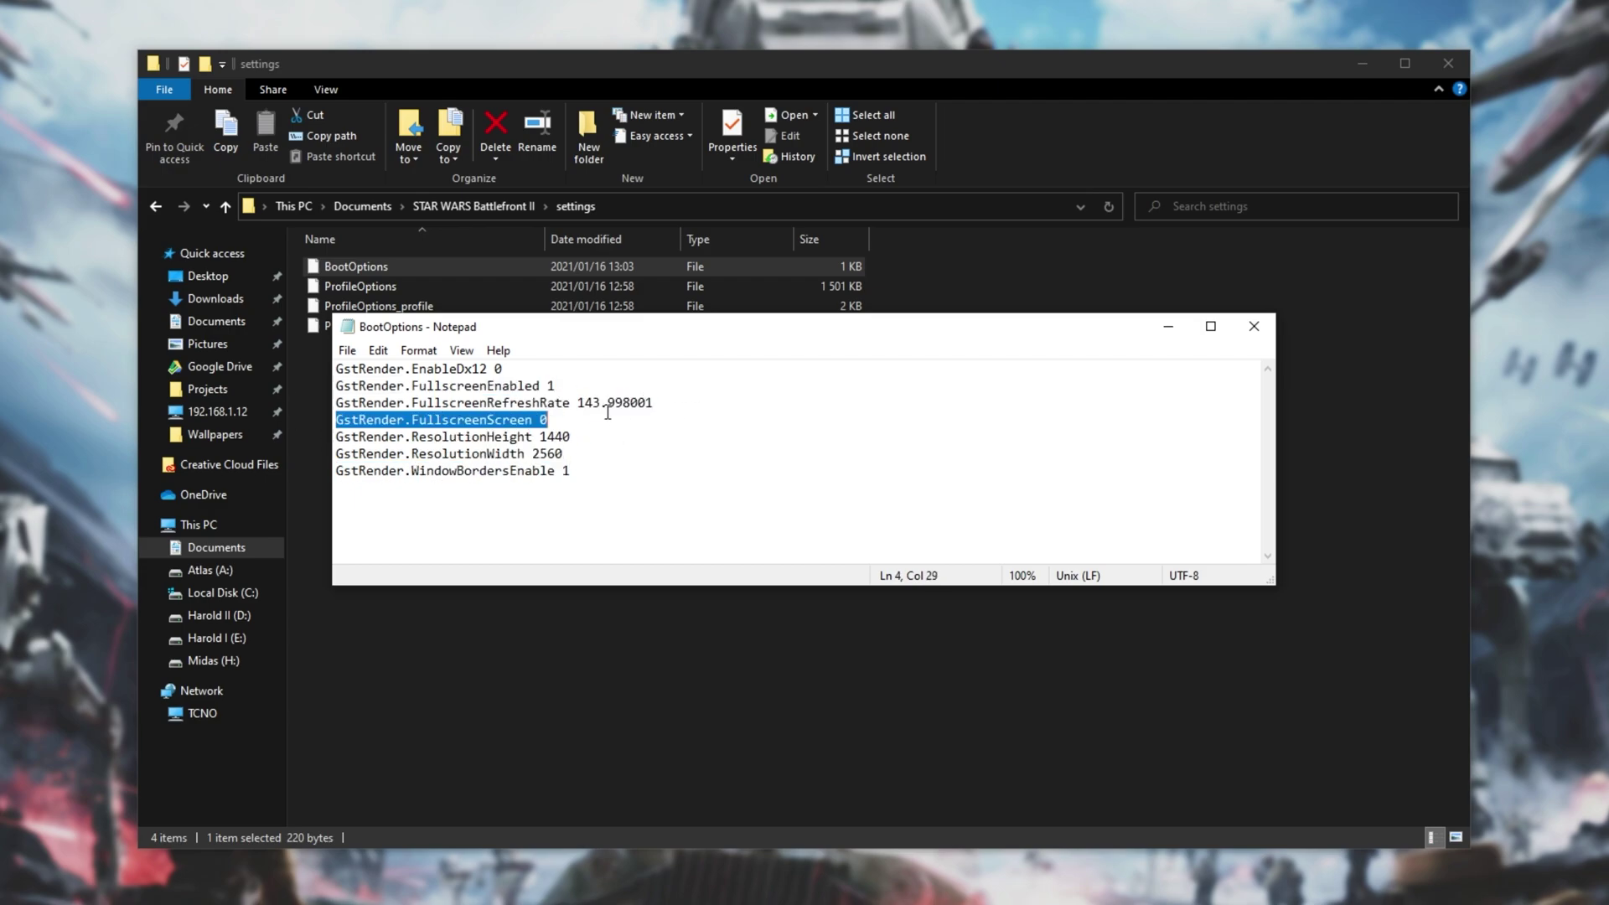
{"action": "left_click_drag", "start_coordinate": [655, 403], "coordinate": [593, 404]}
{"action": "type", "text": "144"}
{"action": "key", "text": "ctrl+s"}
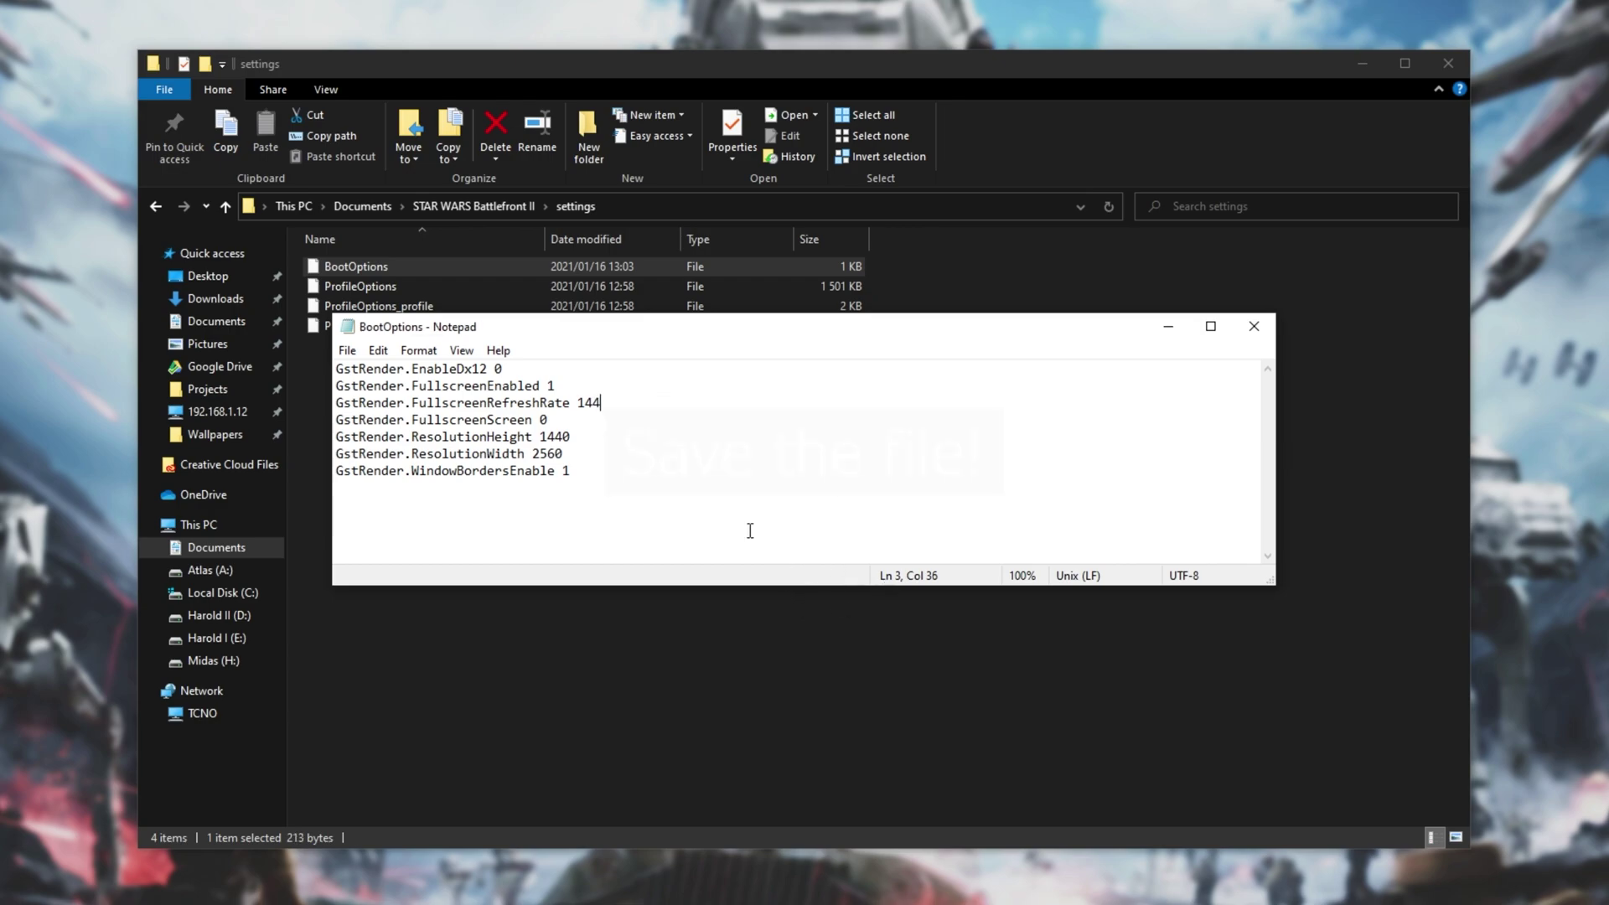
- Highlight the EnableDx12 setting in BootOptions
{"action": "left_click_drag", "start_coordinate": [588, 368], "coordinate": [516, 361]}
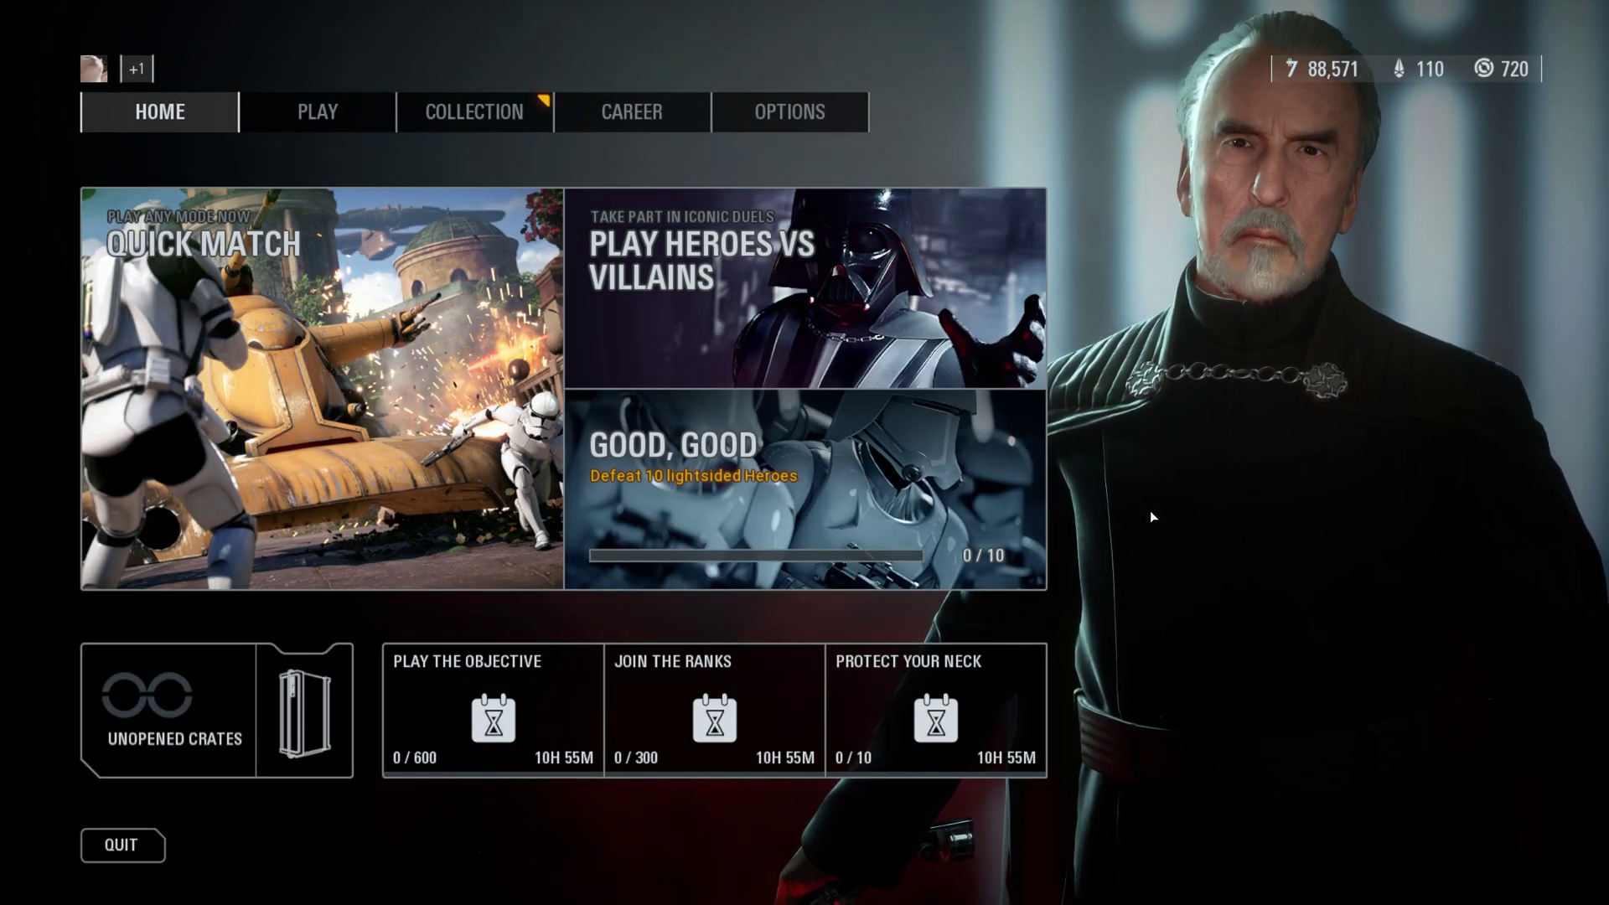
- In the game's video options, set DirectX 12 On, cancel the restart, then select BootOptions' EnableDx12 value
{"action": "left_click", "coordinate": [789, 111]}
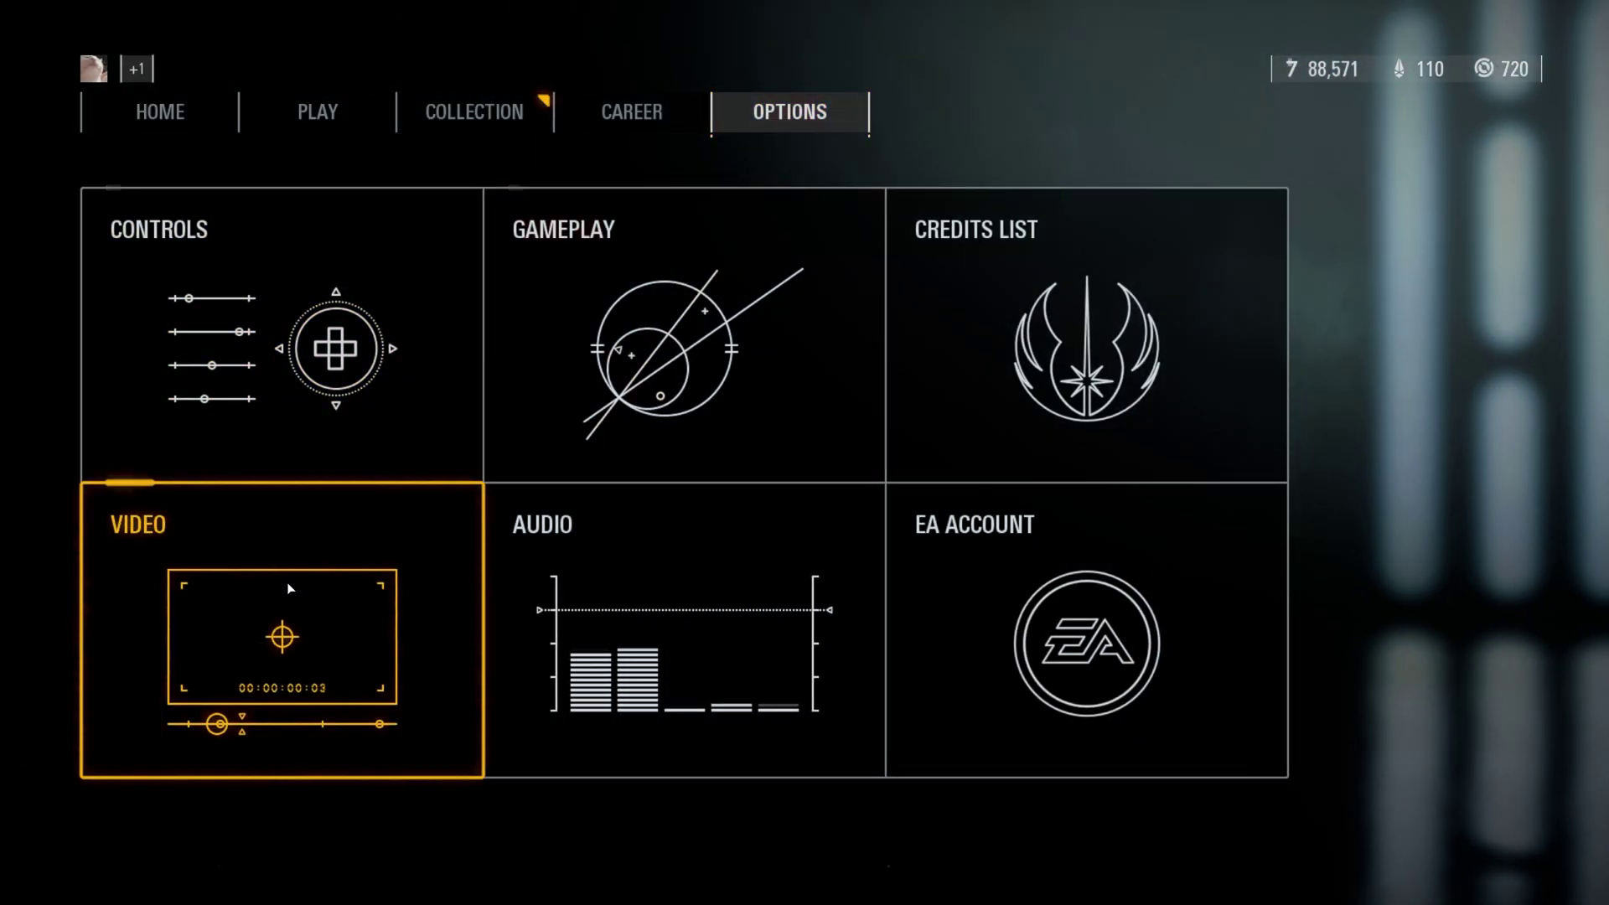
{"action": "left_click", "coordinate": [289, 588]}
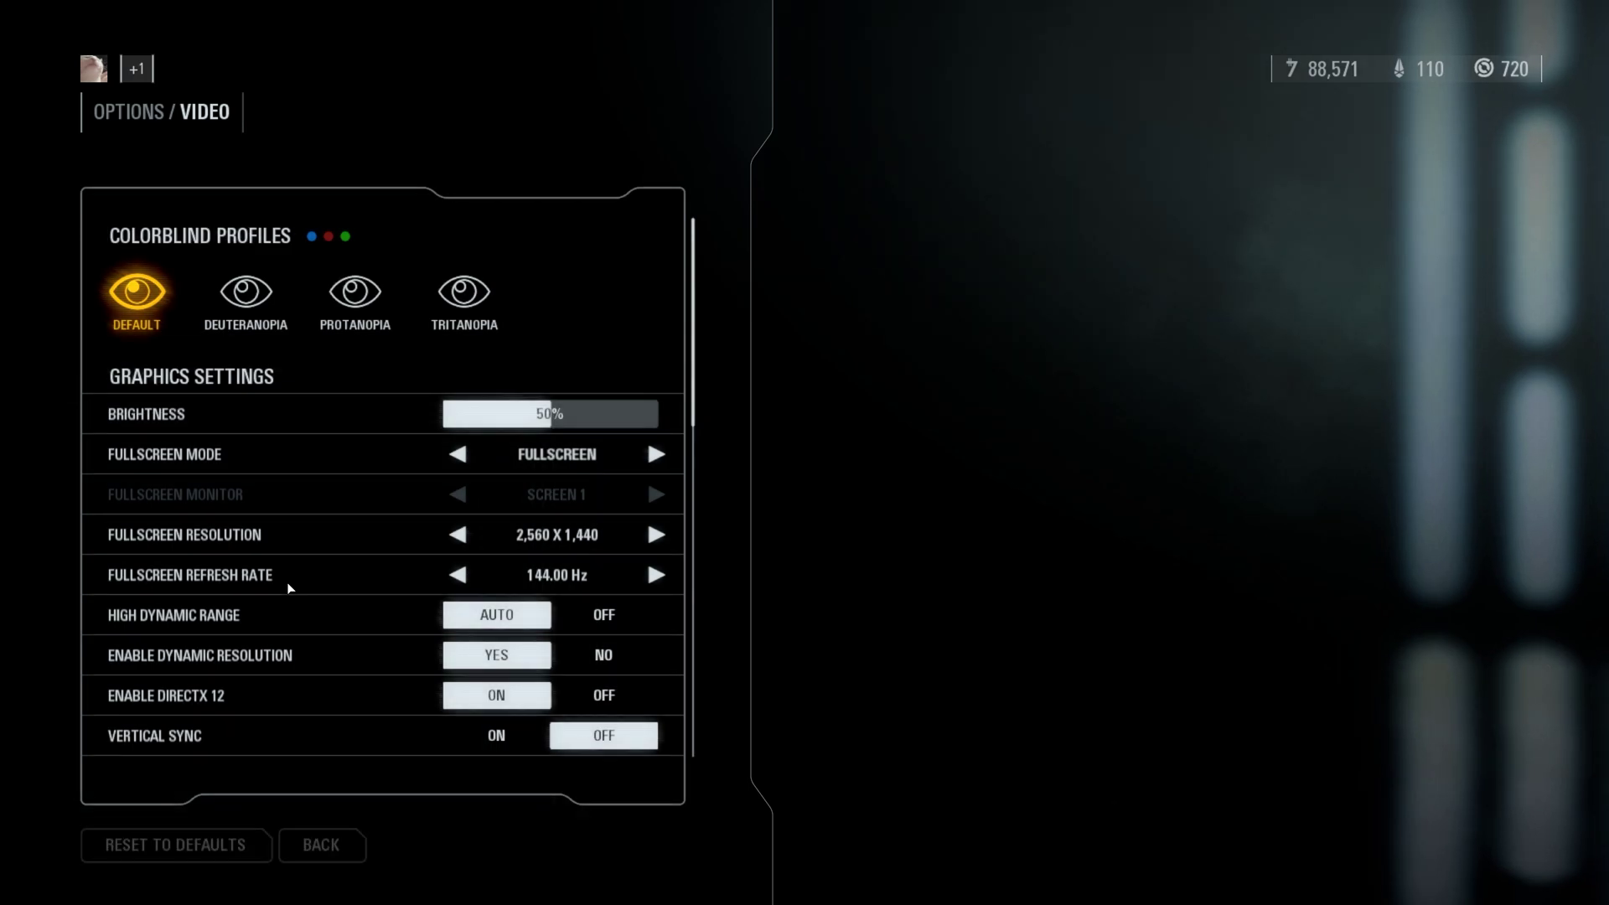
{"action": "left_click", "coordinate": [498, 700]}
{"action": "left_click", "coordinate": [841, 558]}
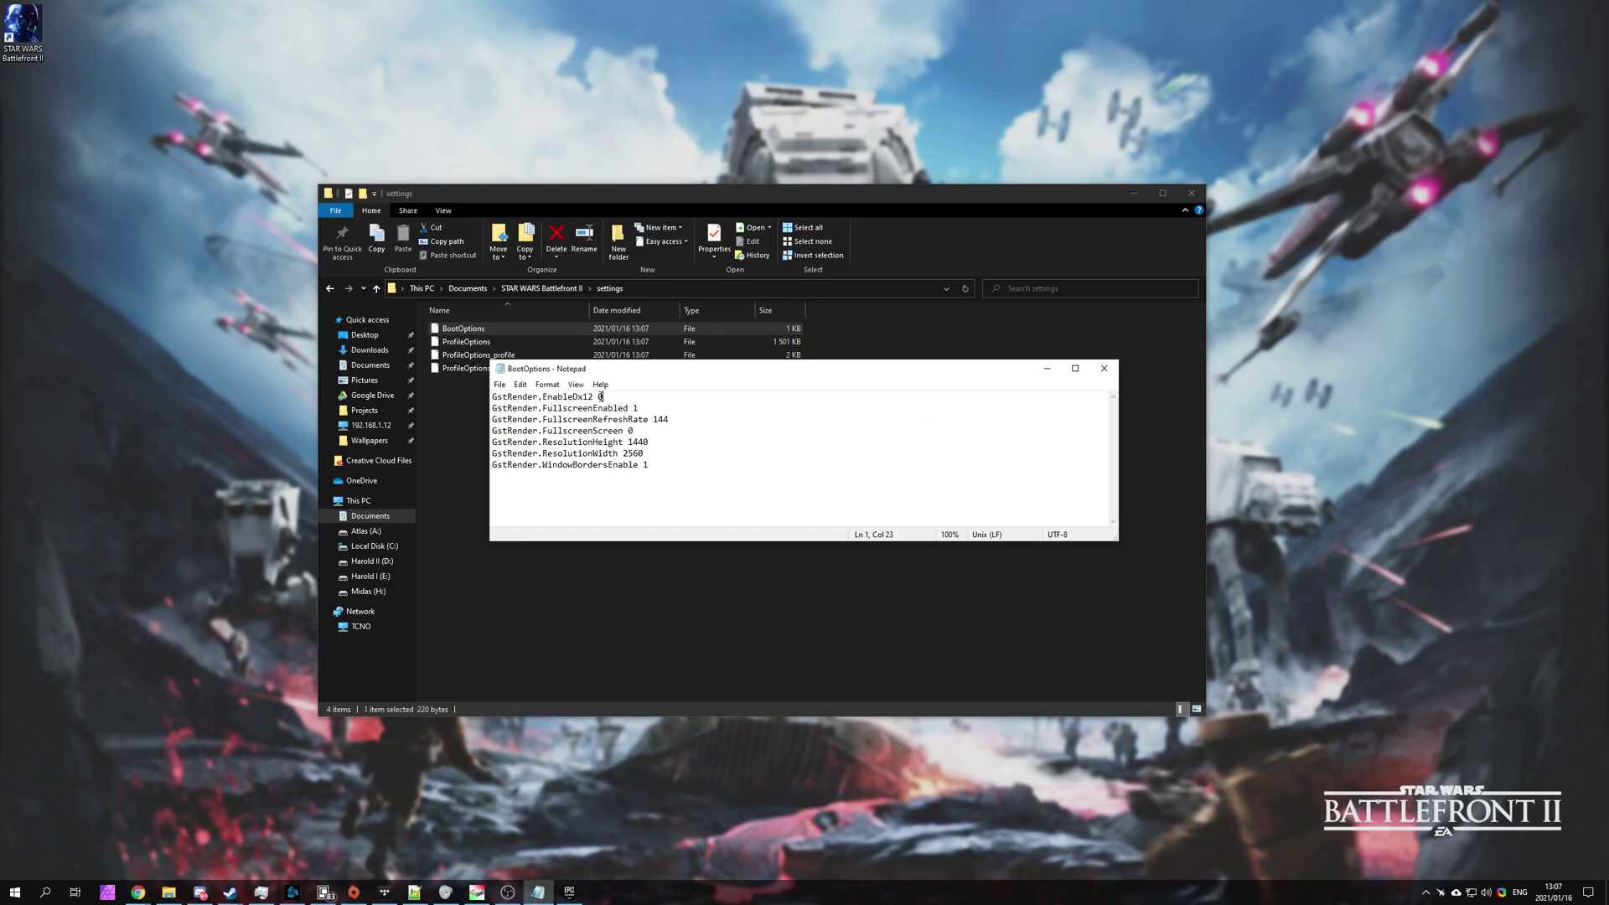
{"action": "key", "text": "shift+Left"}
- Set EnableDx12 back to 1, save and close BootOptions, and return to the Epic launcher
{"action": "type", "text": "1"}
{"action": "key", "text": "ctrl+s"}
{"action": "left_click", "coordinate": [1106, 370]}
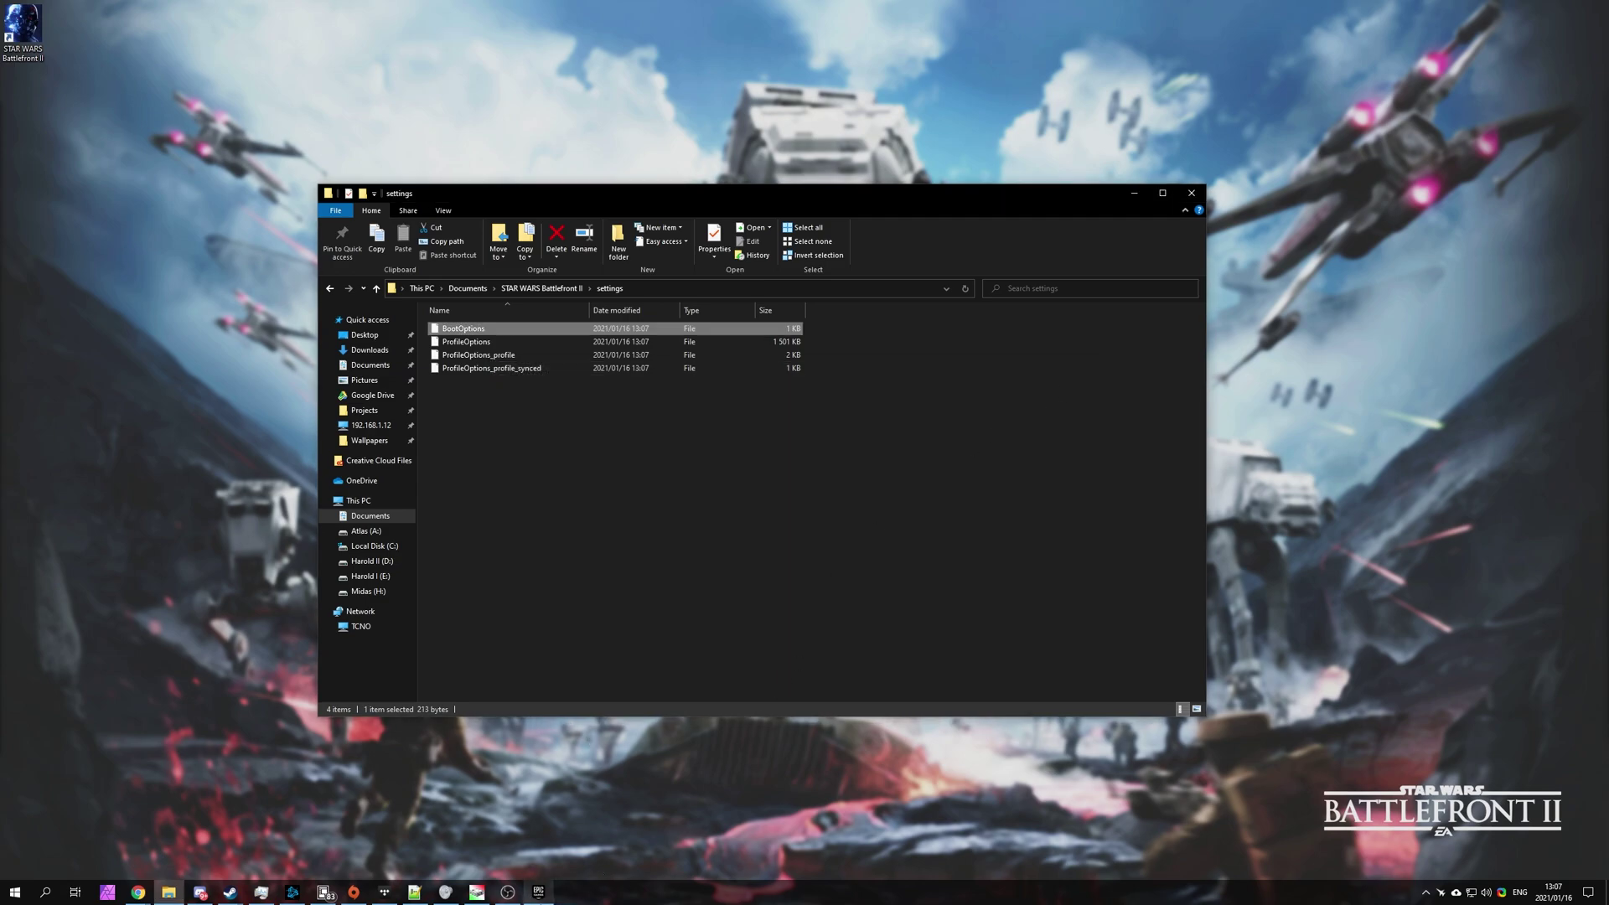
{"action": "key", "text": "alt+Tab"}
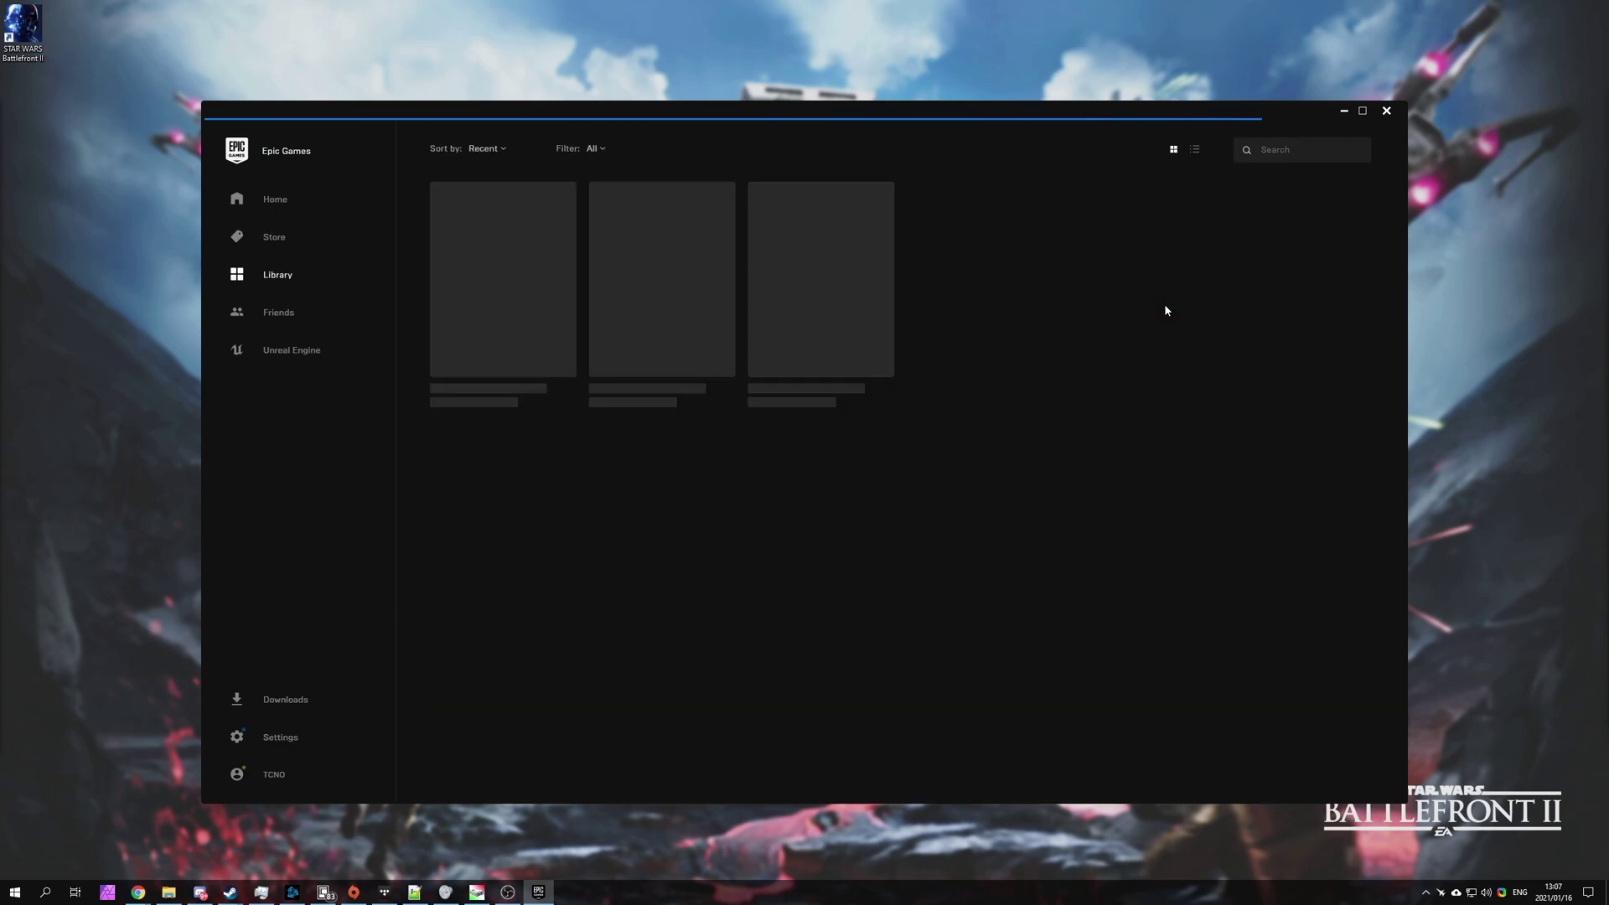